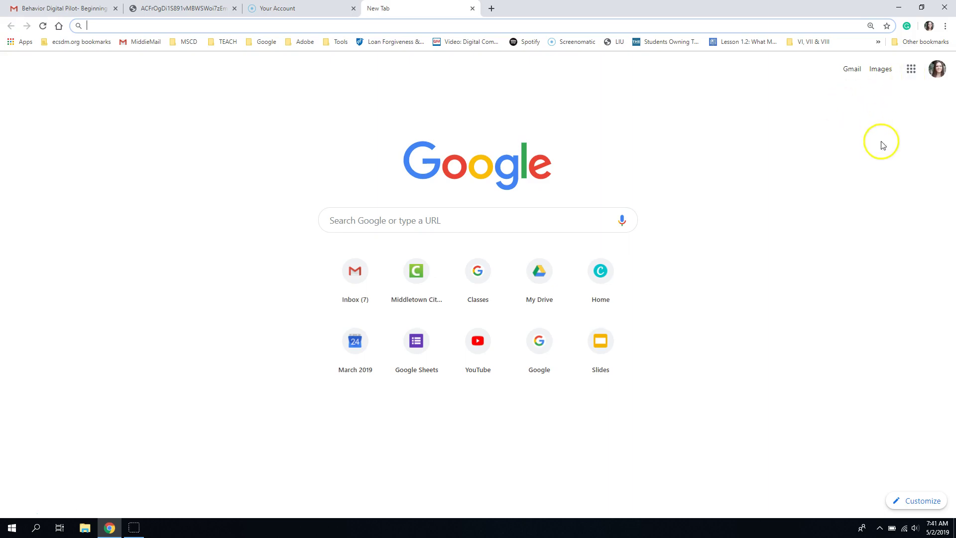
Create a new blank Google Docs document
click(912, 69)
click(913, 120)
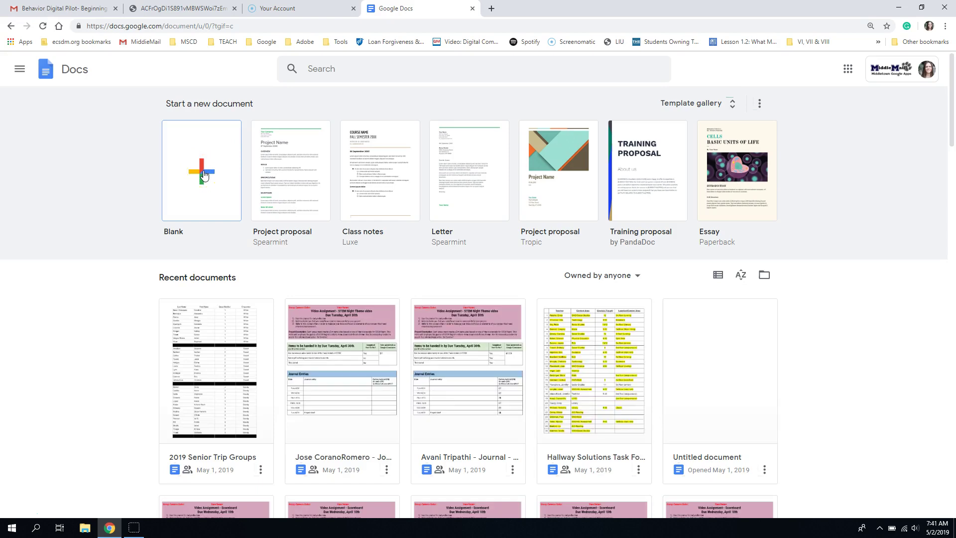
click(203, 173)
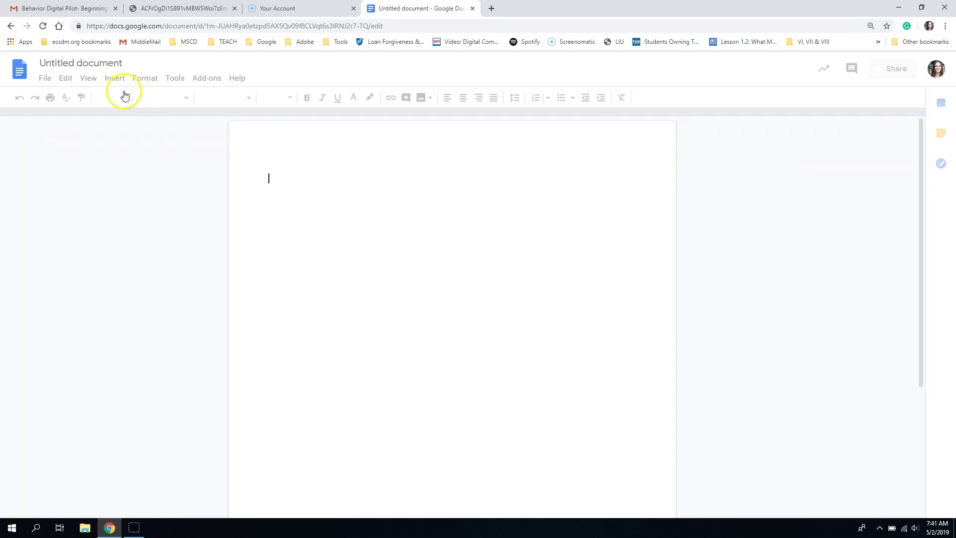
Rename the untitled document as Script_Movie Trailer_Green Group_Period 2
click(113, 63)
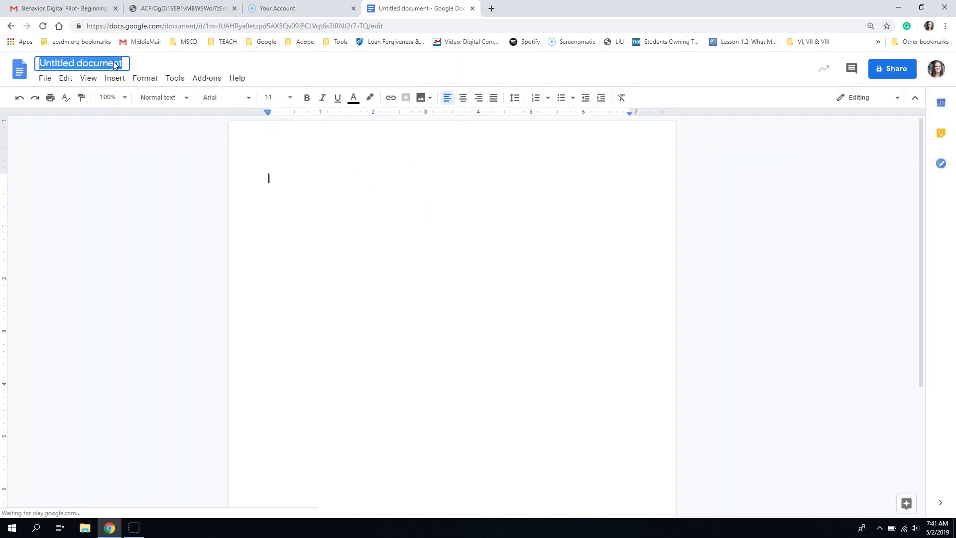
text(Script)
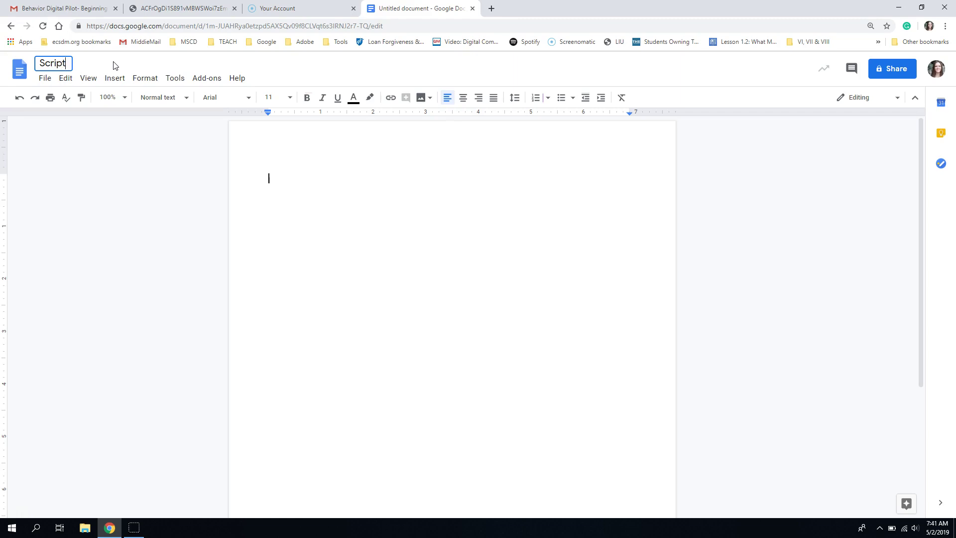
text(_Movie Trailer_Green Group)
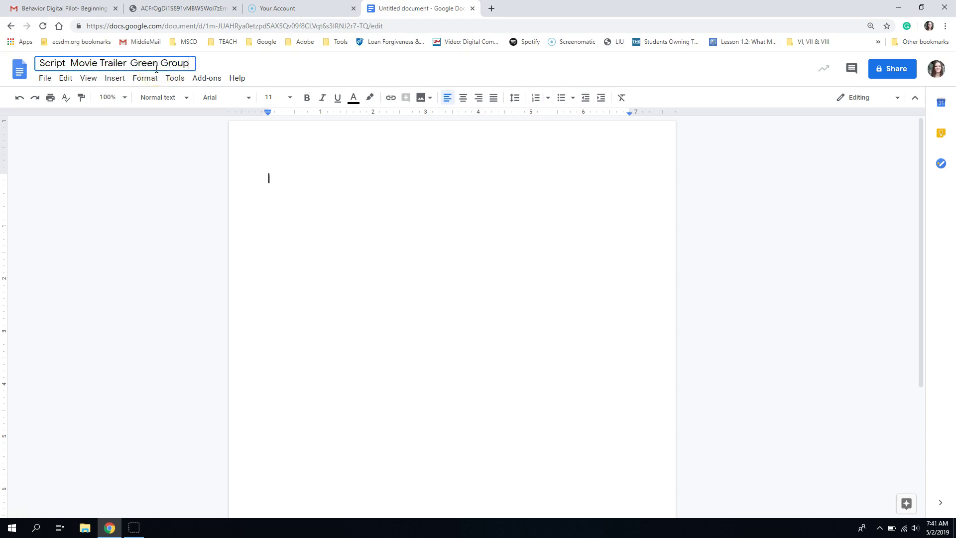
text(_Period 2)
click(308, 173)
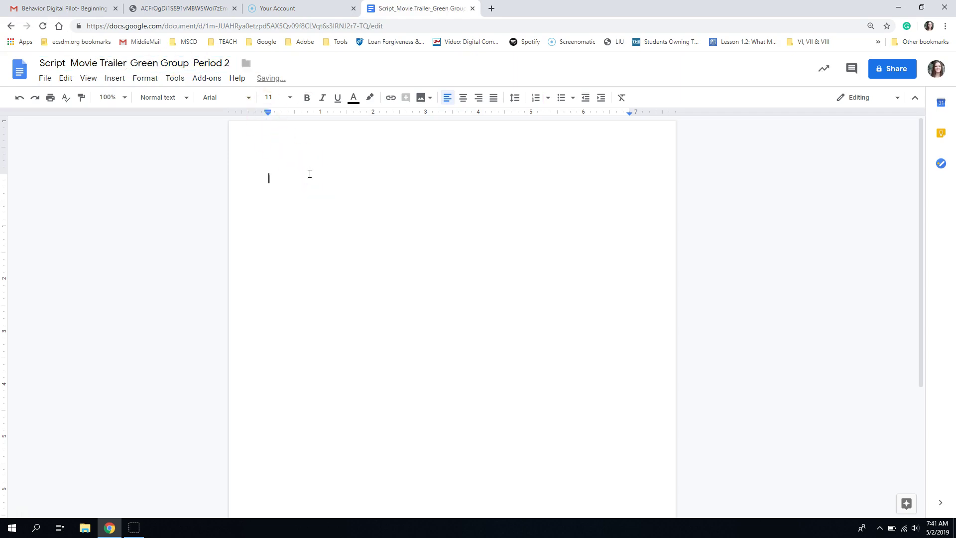
Launch the Screenplay Formatter add-on for the document
click(214, 79)
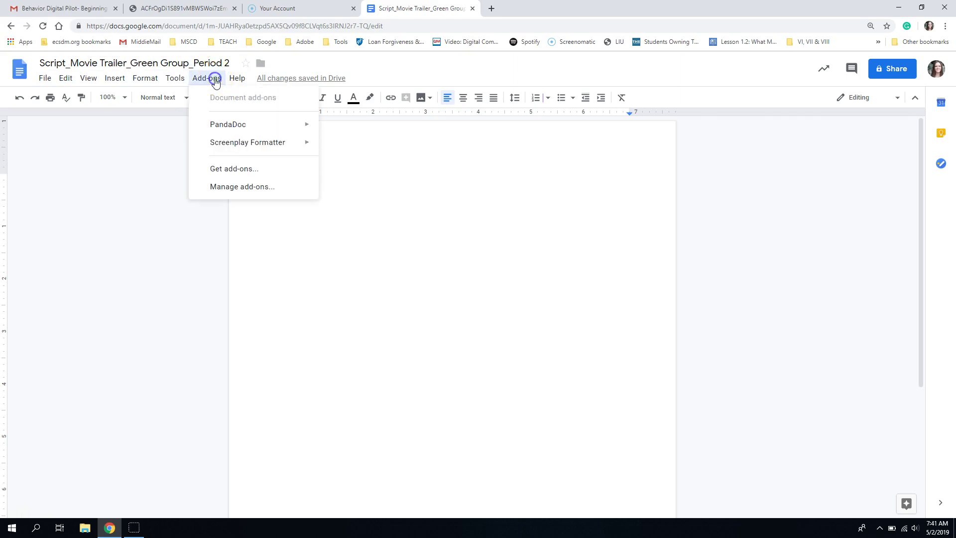
mouse_move(235, 150)
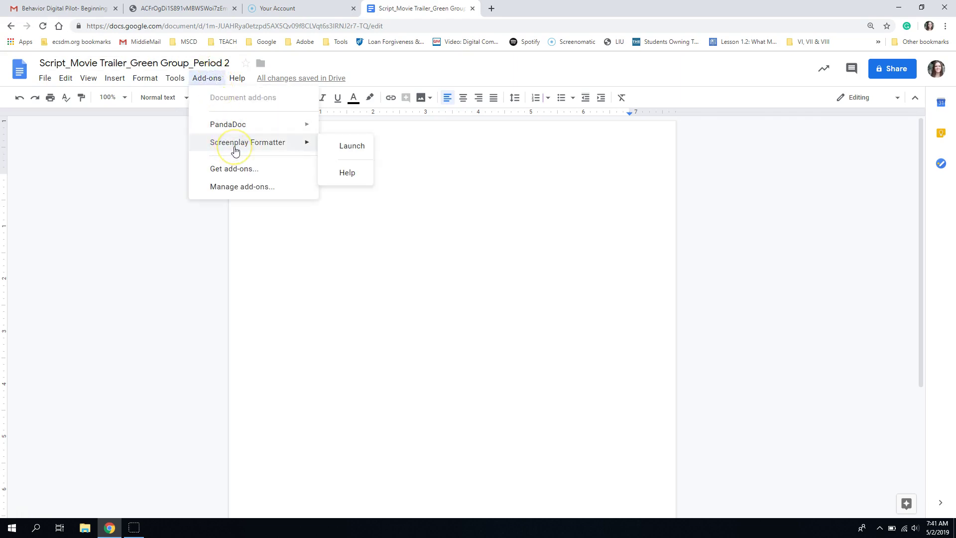
click(348, 147)
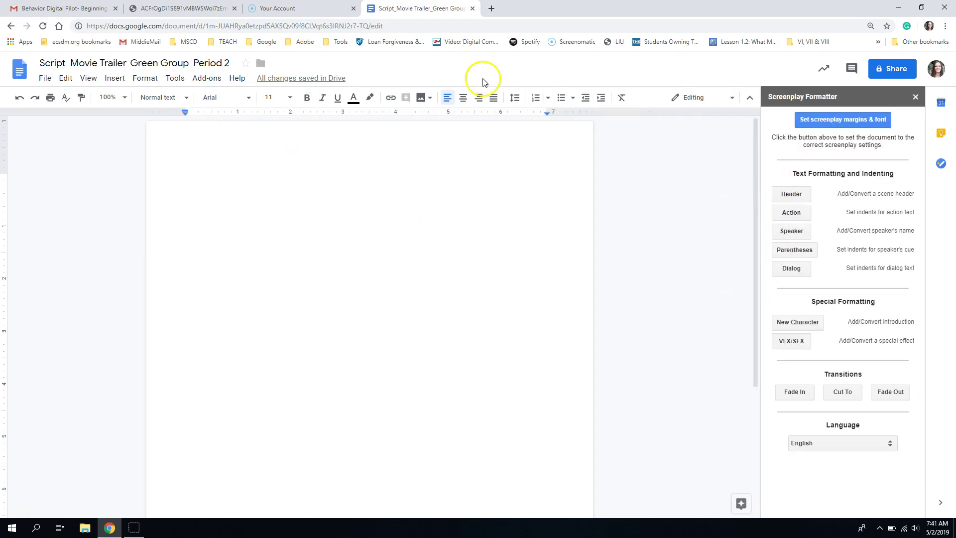
In Google Classroom, open the instructions of the Video Submission & Journal - Movie Trailer assignment in the Video 1_Period 2_S19 class
click(491, 9)
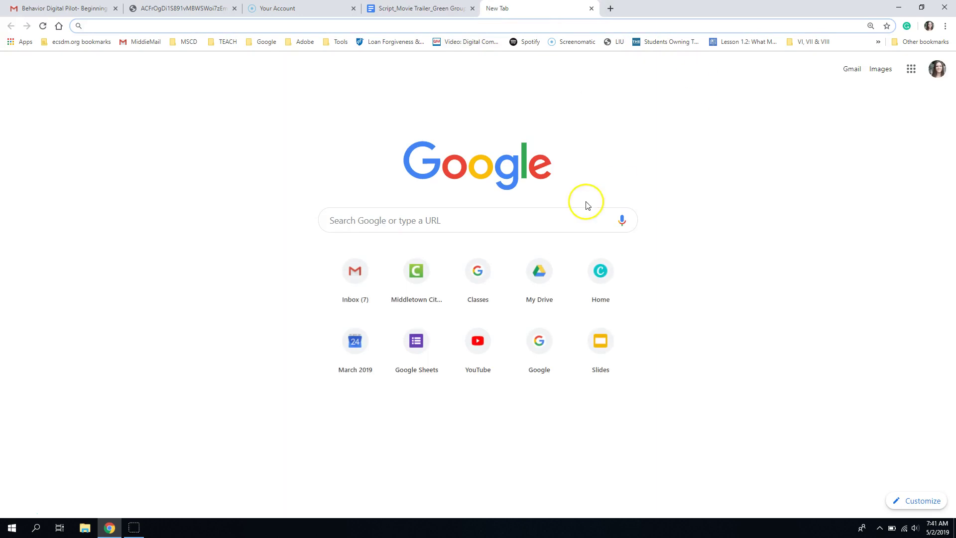
click(909, 69)
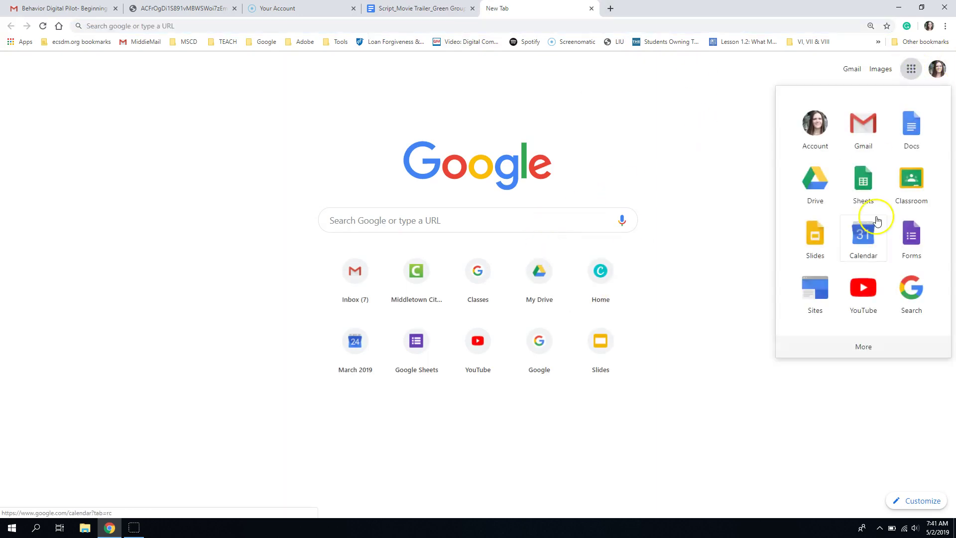
click(913, 175)
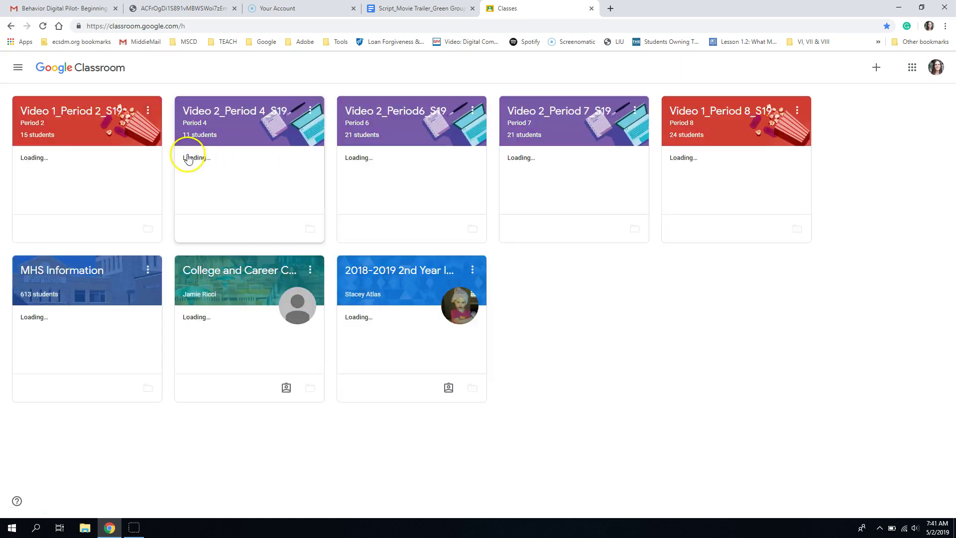
click(75, 103)
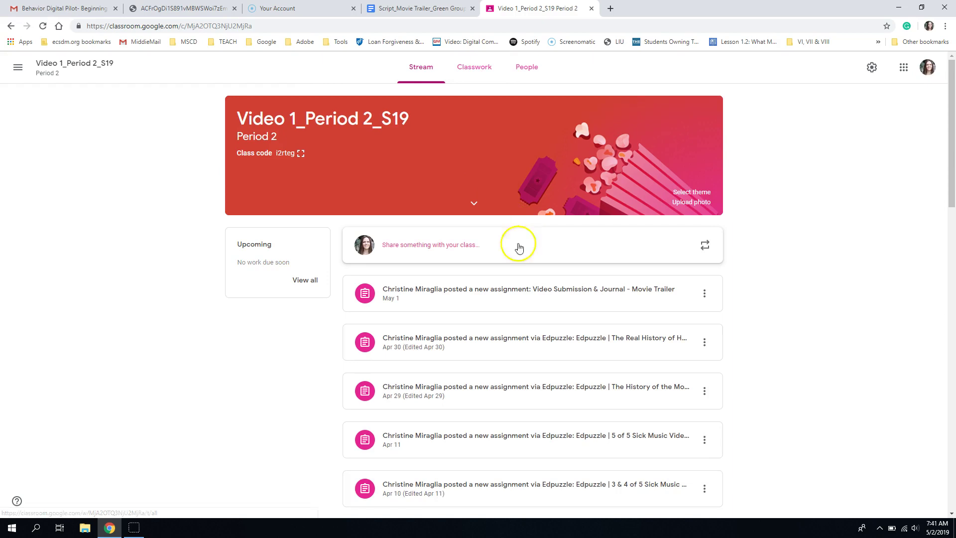
click(548, 288)
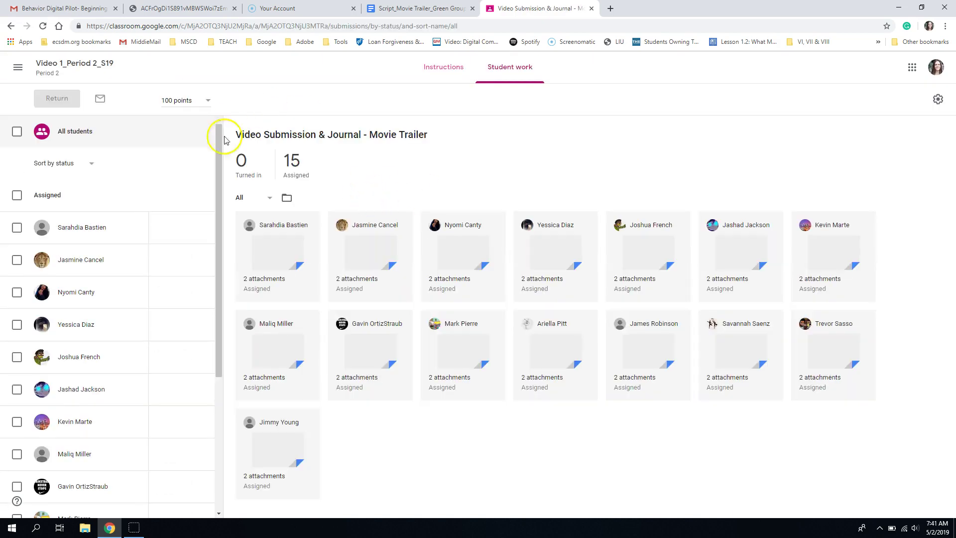
click(447, 75)
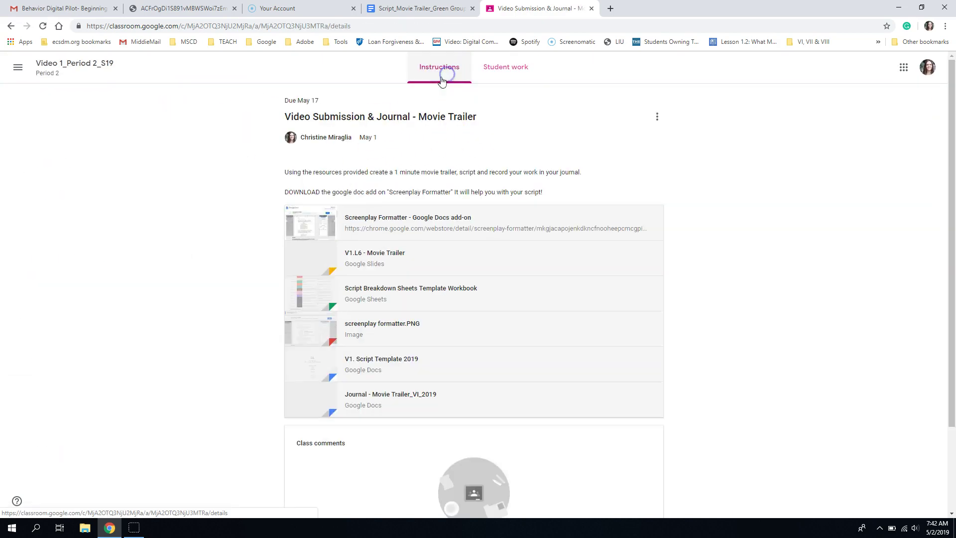
Open the assignment's linked Screenplay Formatter add-on page and check the add-on's name and installation status
click(389, 221)
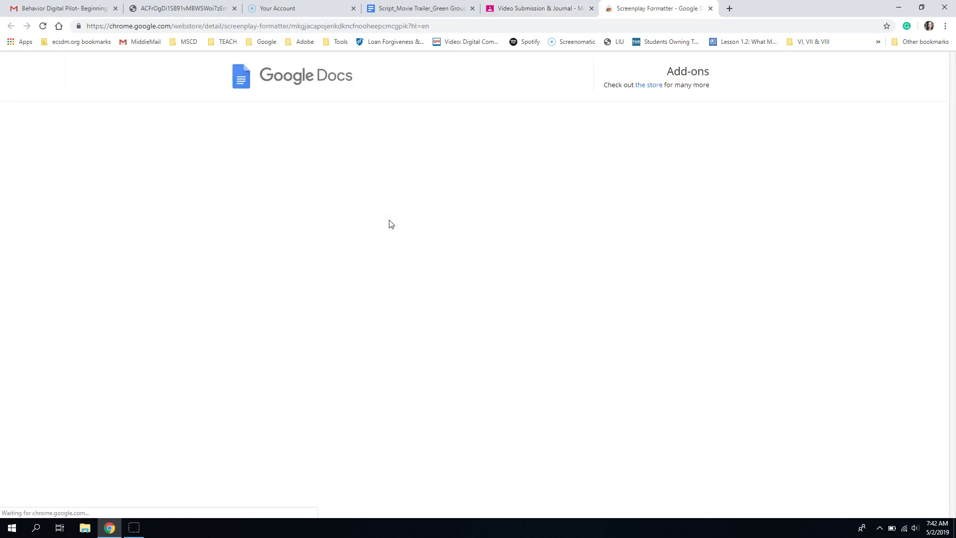
drag(394, 119, 299, 118)
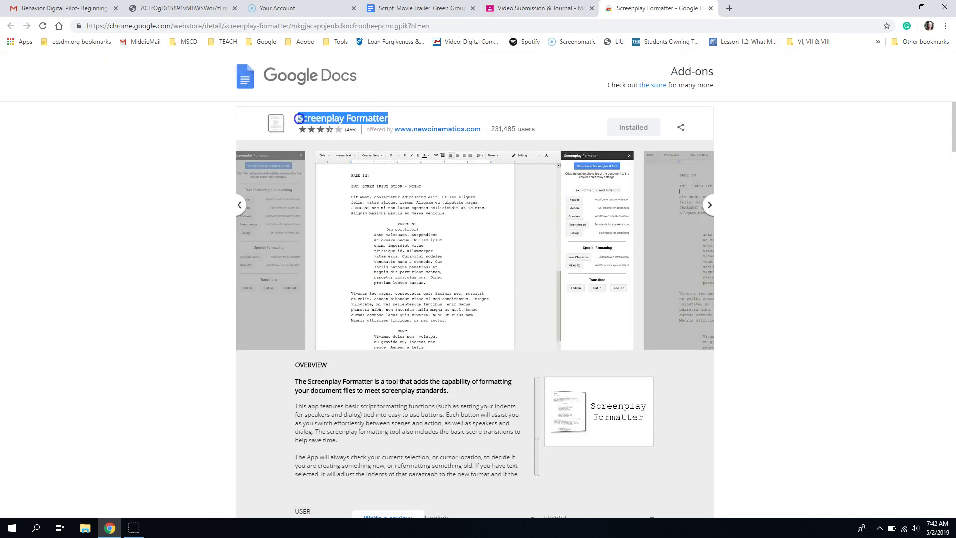
click(429, 110)
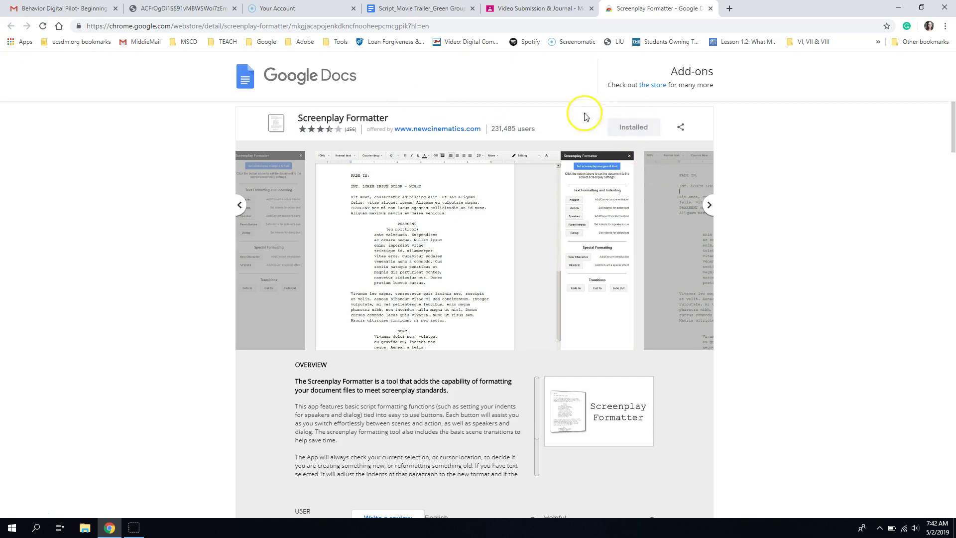
Return to the script document and apply the add-on's screenplay margins and font
click(427, 10)
click(337, 187)
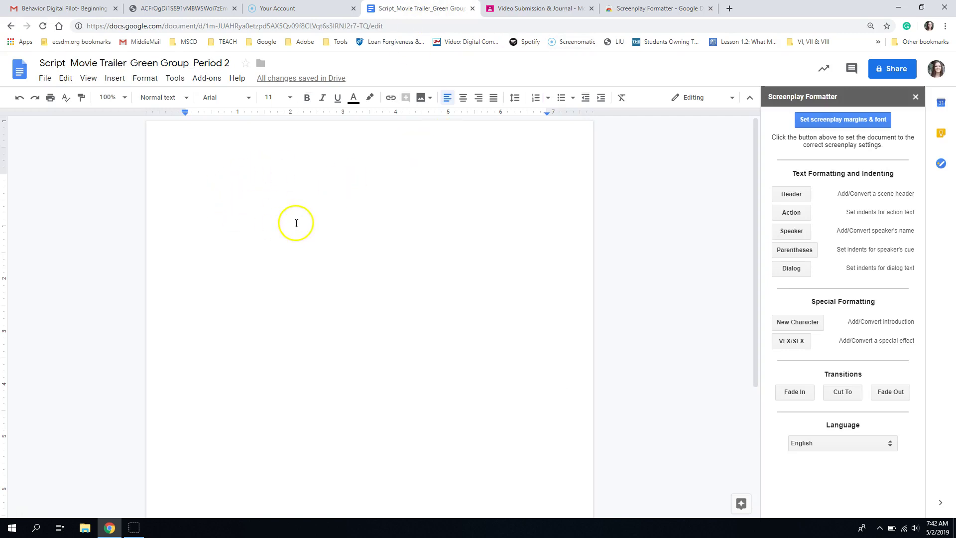
click(858, 120)
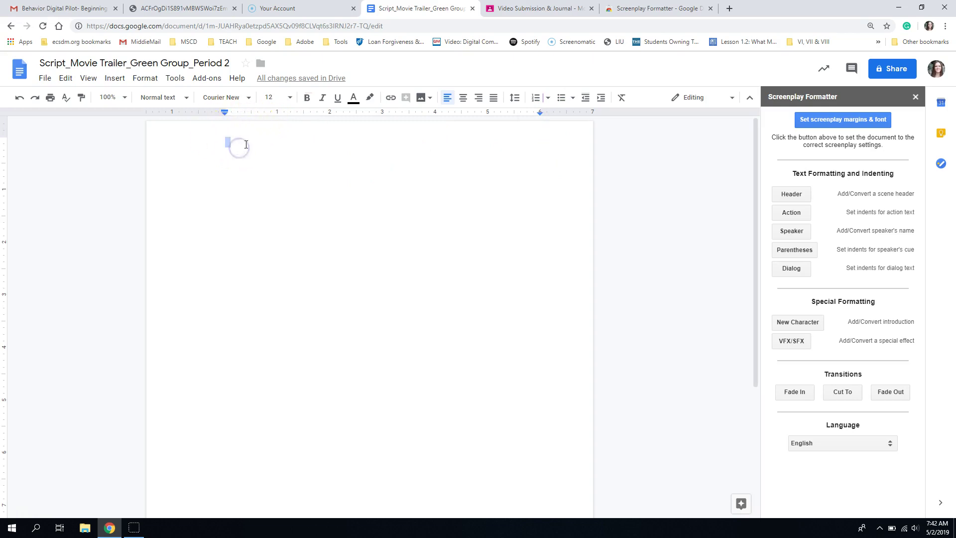
Partway down the first page, add a centered "Title:" line with "The Best Teacher Ever" beneath it
key(Return)
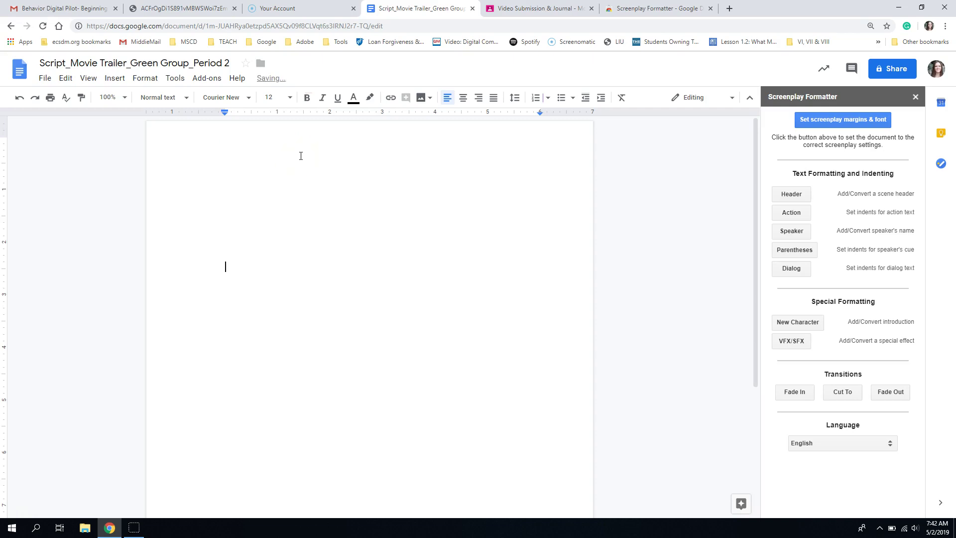
click(463, 98)
text(Title:)
key(Return)
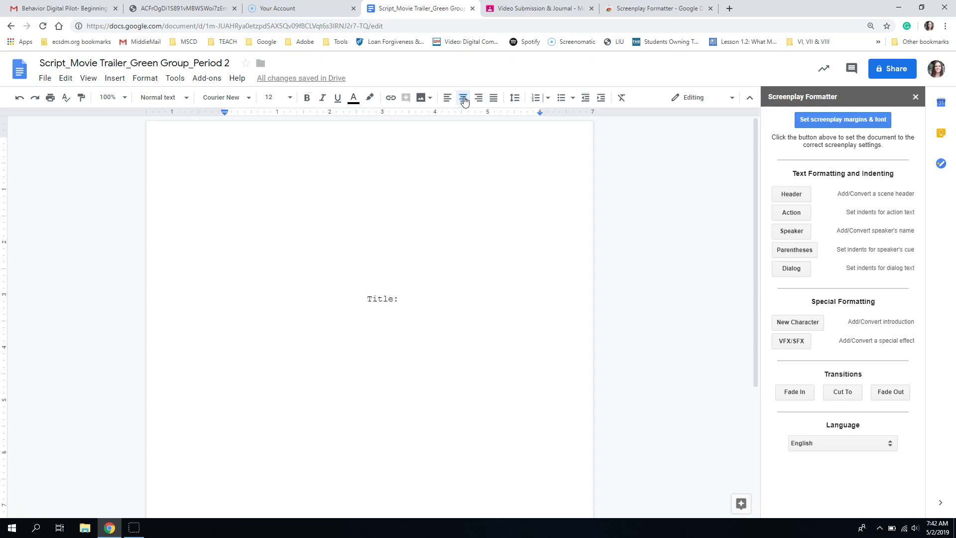
text(The W)
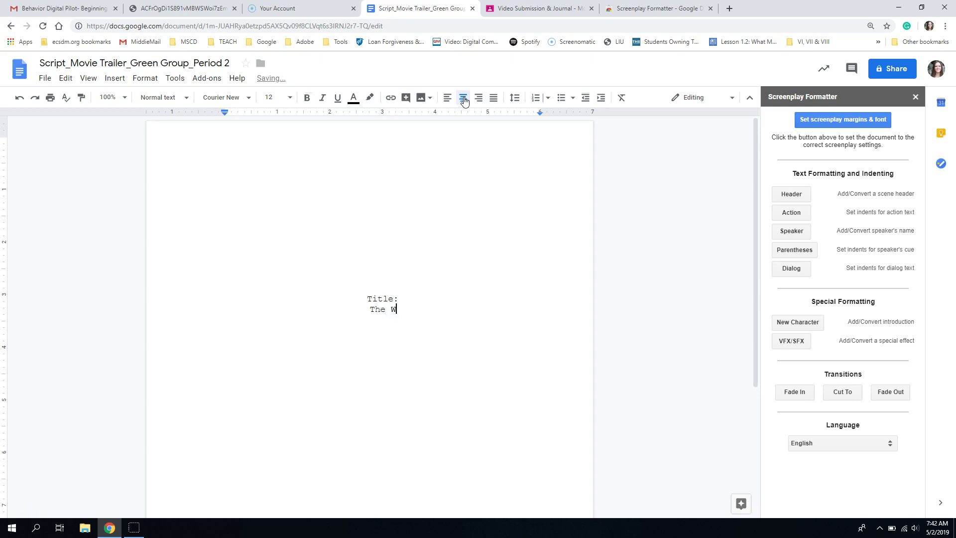
key(BackSpace)
text(Best Teacher )
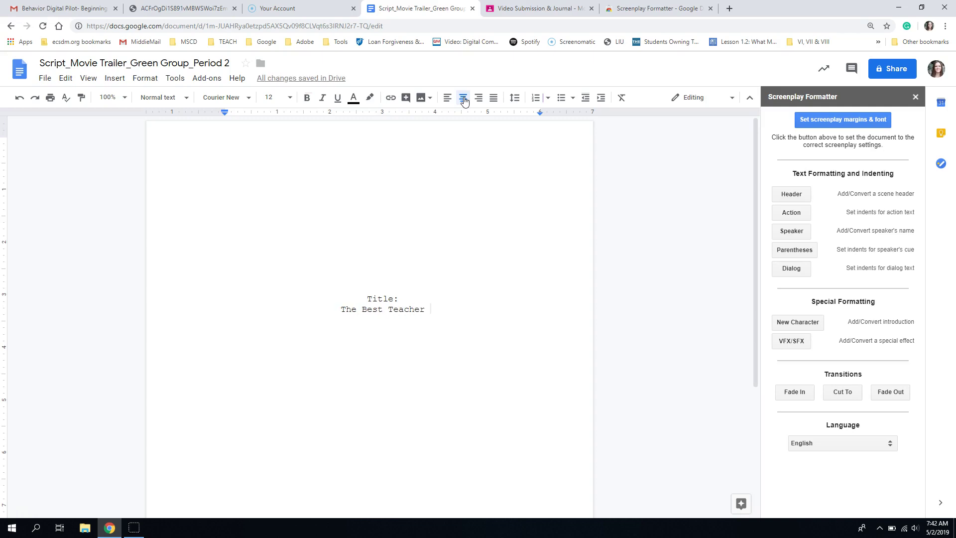
text(Ever  )
Below the title, add a "Group:" line followed by "Green Group" on its own line
text(Group: )
text(Green GRoup)
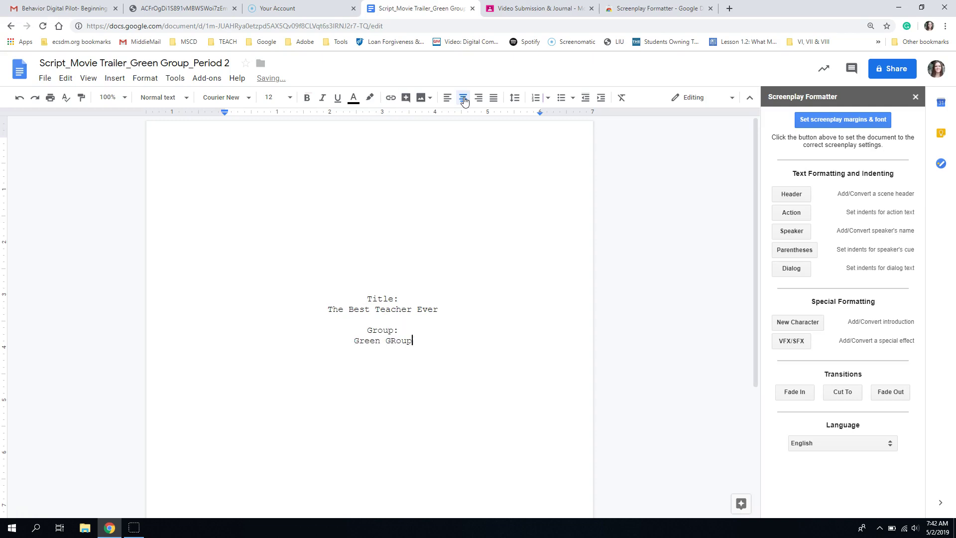
key(BackSpace)
key(BackSpace)
key(BackSpace)
text(oup)
List the five group members' names on separate lines under Green Group, and add a "Date:" label a few lines below
key(Return)
text(MRs. M)
key(BackSpace)
key(BackSpace)
key(BackSpace)
key(BackSpace)
key(BackSpace)
key(BackSpace)
key(BackSpace)
key(BackSpace)
text(Mrs. M)
key(Return)
text(Sarah J)
key(BackSpace)
text(Courtner)
key(BackSpace)
text(y )
text(Maliq)
key(Return)
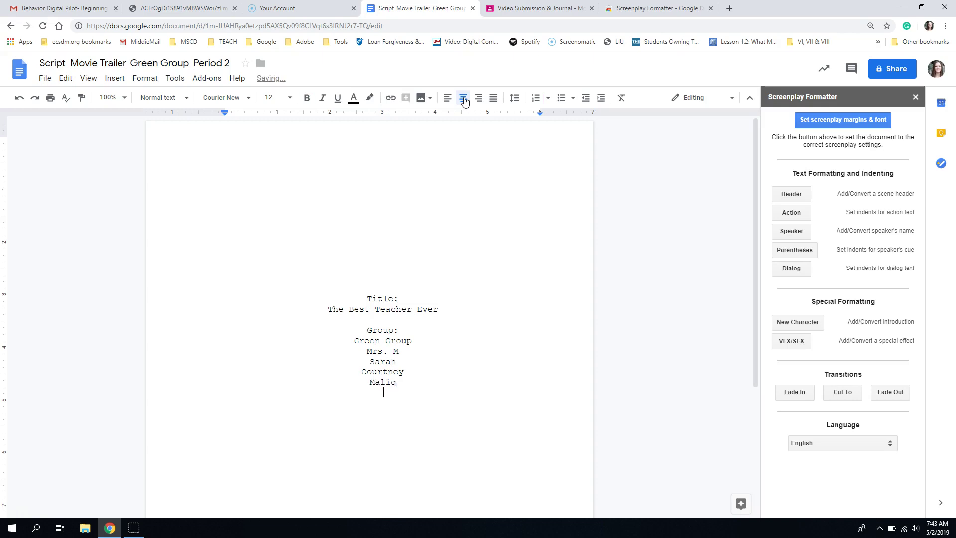
text(Trevor   Date:)
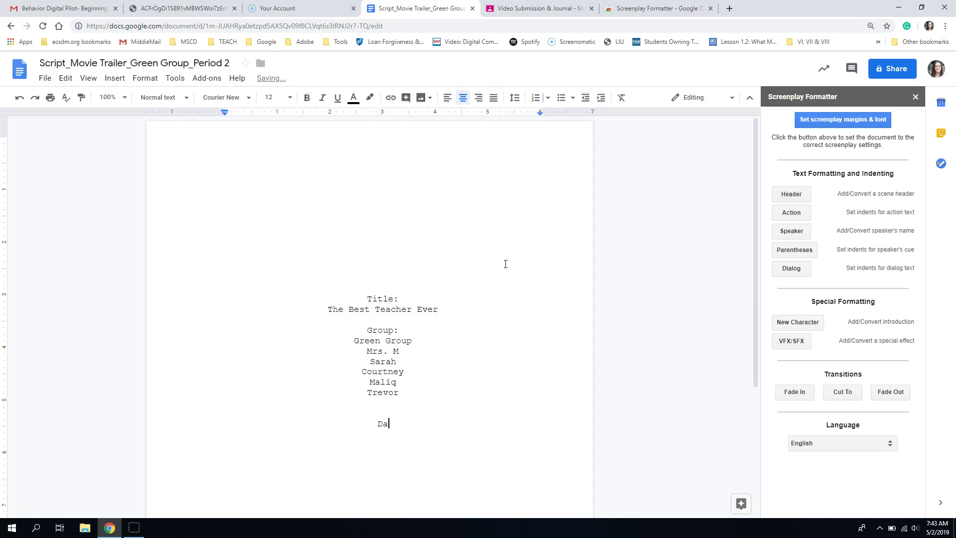
Enter the date 5/2/2019 on the line below the Date label
key(Return)
text(5/2/2019)
click(464, 271)
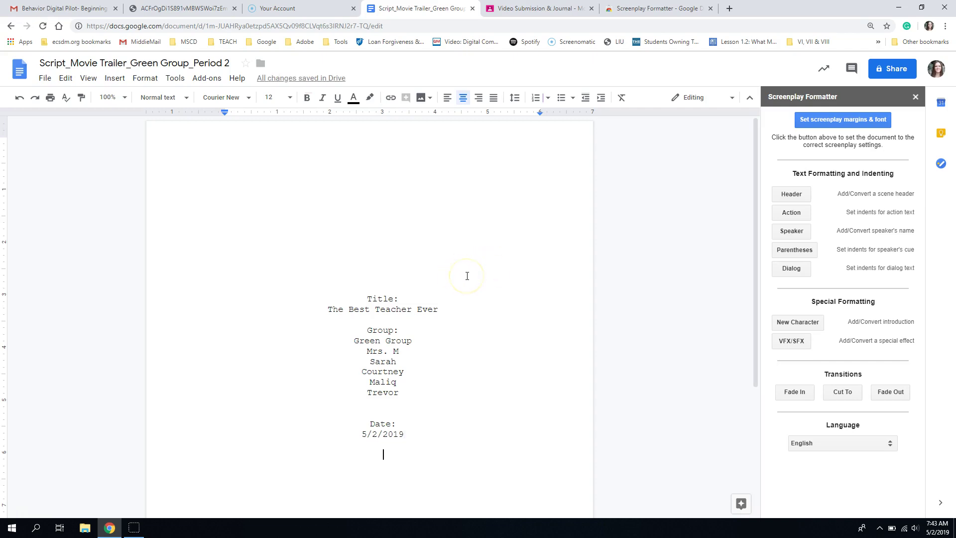
At the start of the second page, create a left-aligned scene header reading "INT High School 9:00 AM" with the add-on
scroll(467, 276, down, 5)
click(389, 462)
click(821, 183)
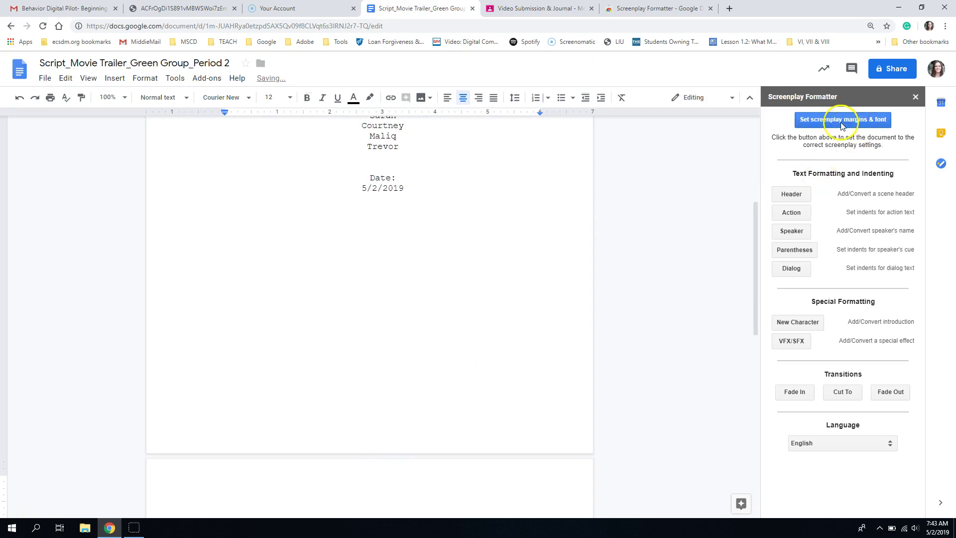
click(802, 197)
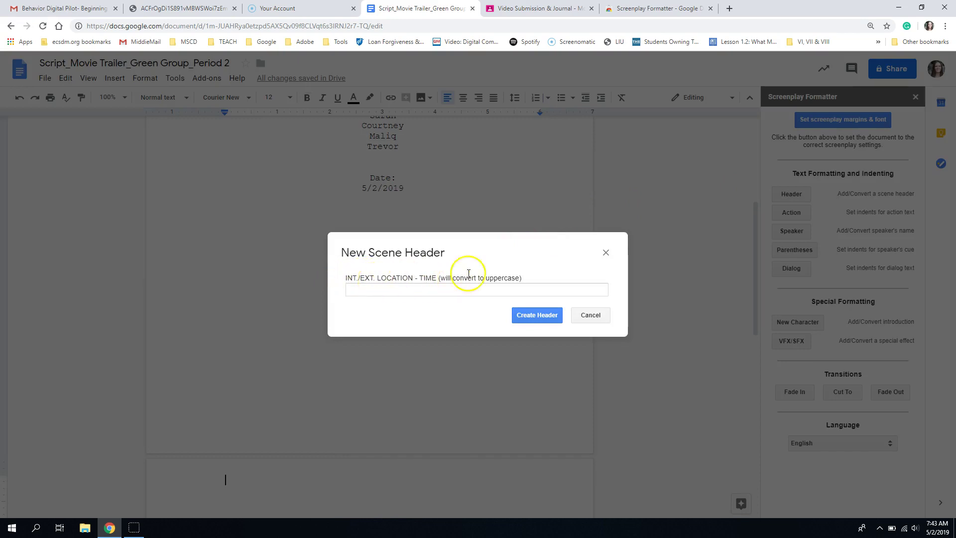
double_click(426, 277)
click(423, 292)
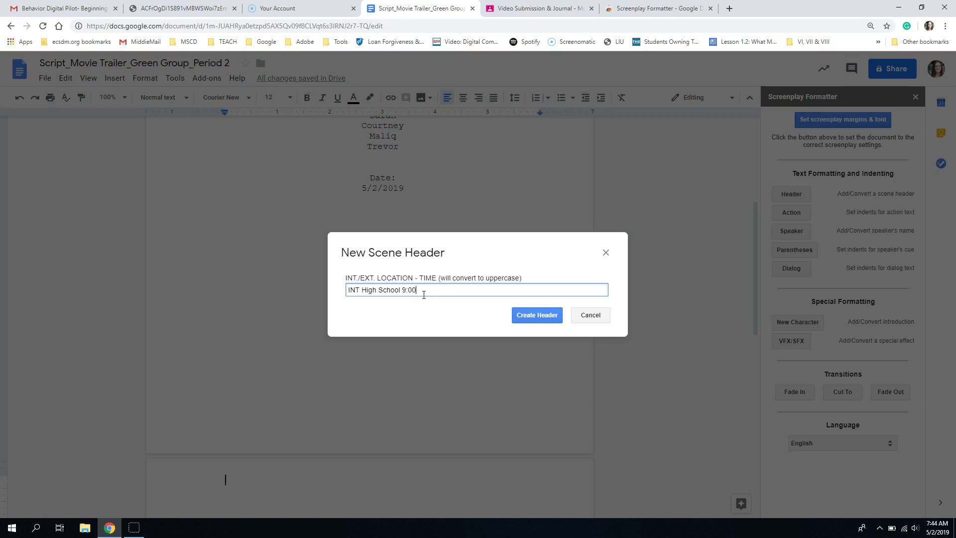
click(543, 319)
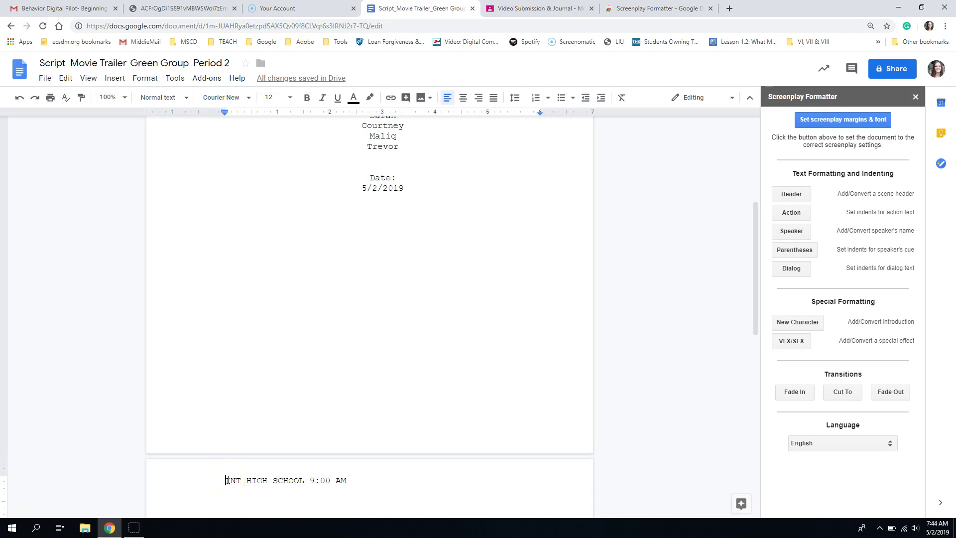
Insert an "ACT ONE" line above the scene header
key(Return)
text(ACT)
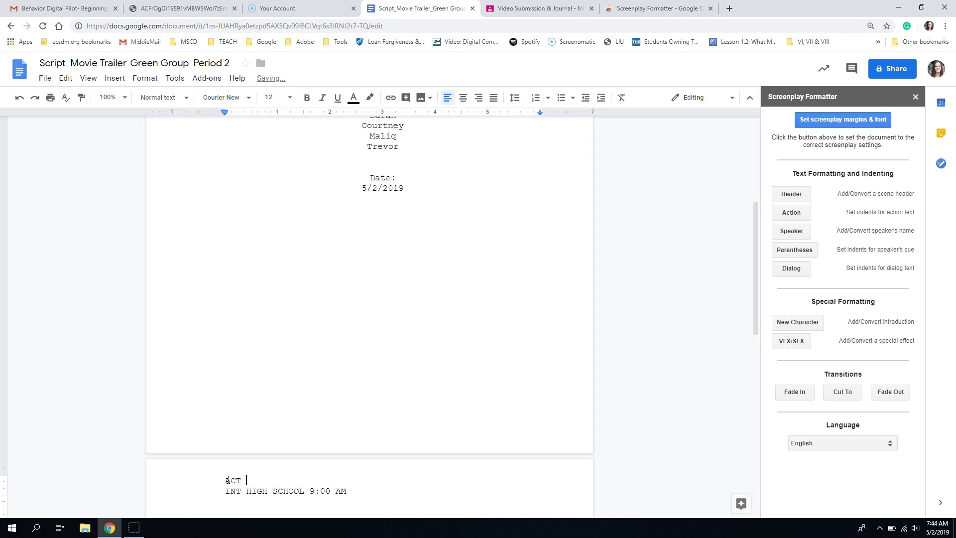
text( OOO)
key(BackSpace)
key(BackSpace)
text(O)
key(BackSpace)
text(NE)
key(Return)
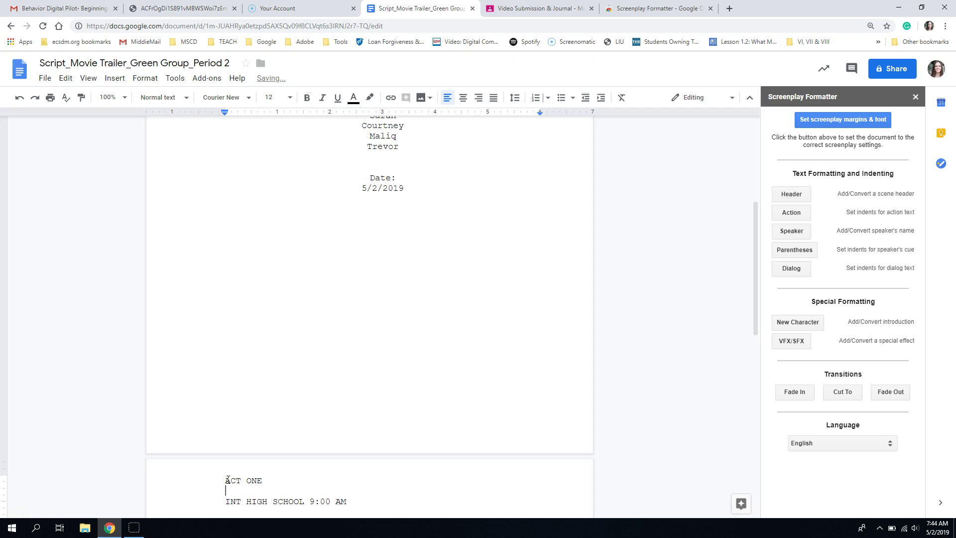
Insert a "Scene One" line between "ACT ONE" and the scene header
key(Return)
text(Scne)
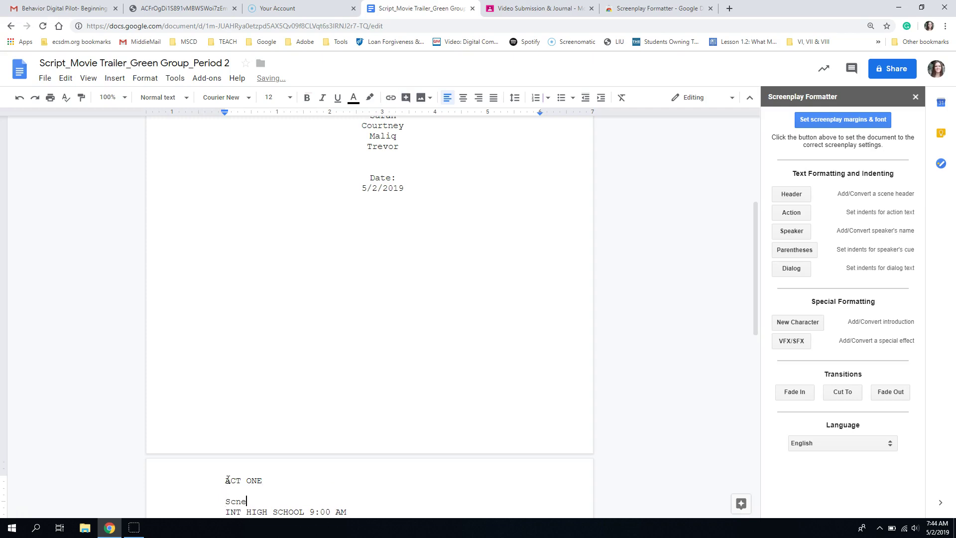
key(BackSpace)
key(BackSpace)
text(ene)
scroll(276, 495, up, 5)
scroll(276, 495, down, 5)
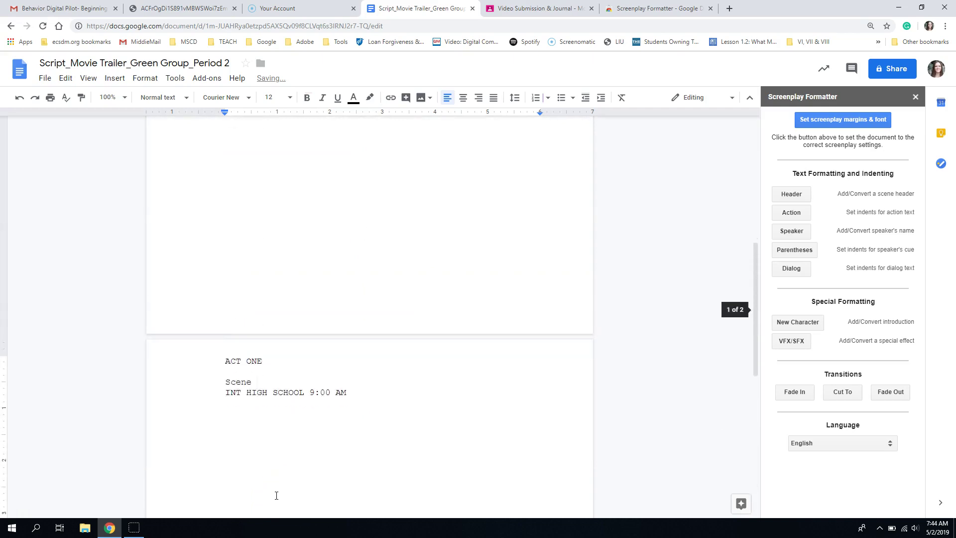
text(One)
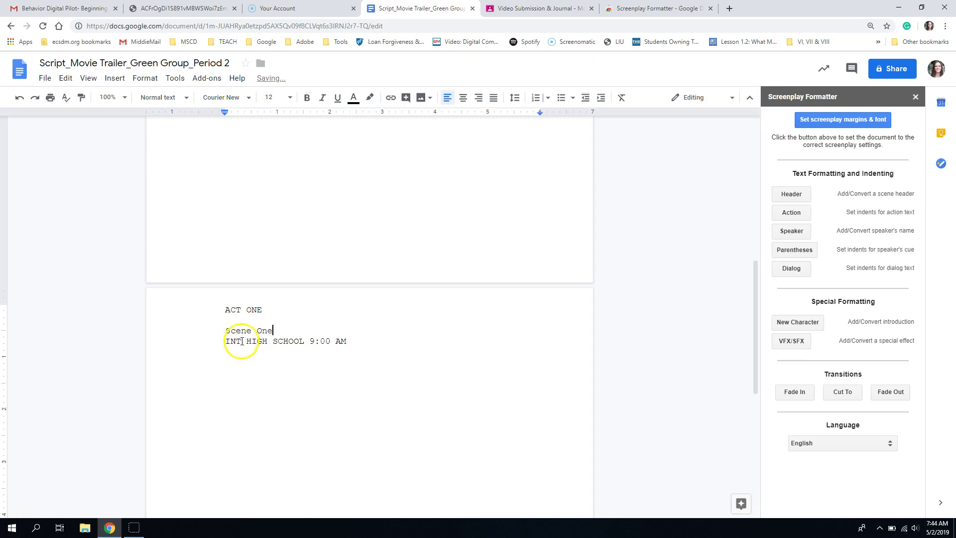
Below the scene header, write action text saying the student character "is quietly sitting in his chair, humming a song that he is thinking of, while sitting he is"
click(360, 342)
key(Return)
click(796, 214)
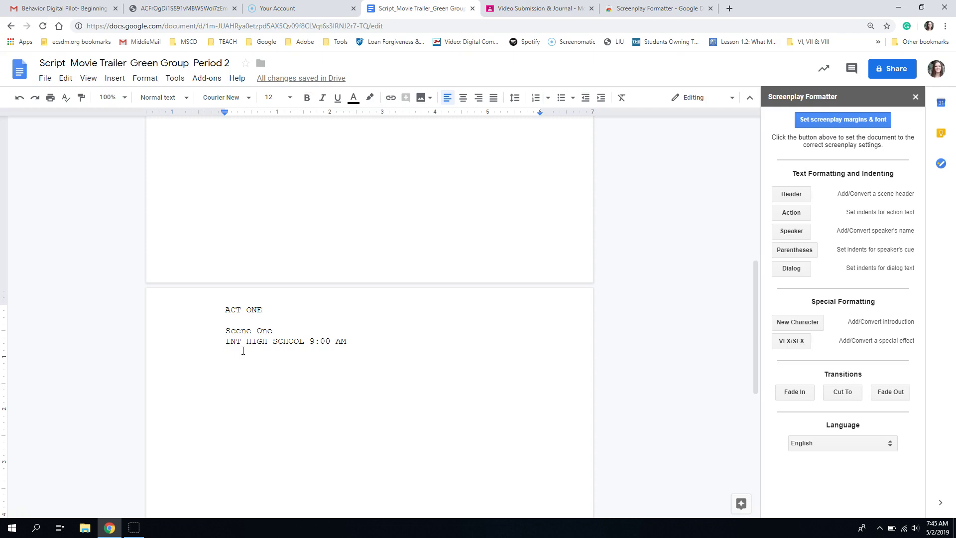
text(CHRIS is)
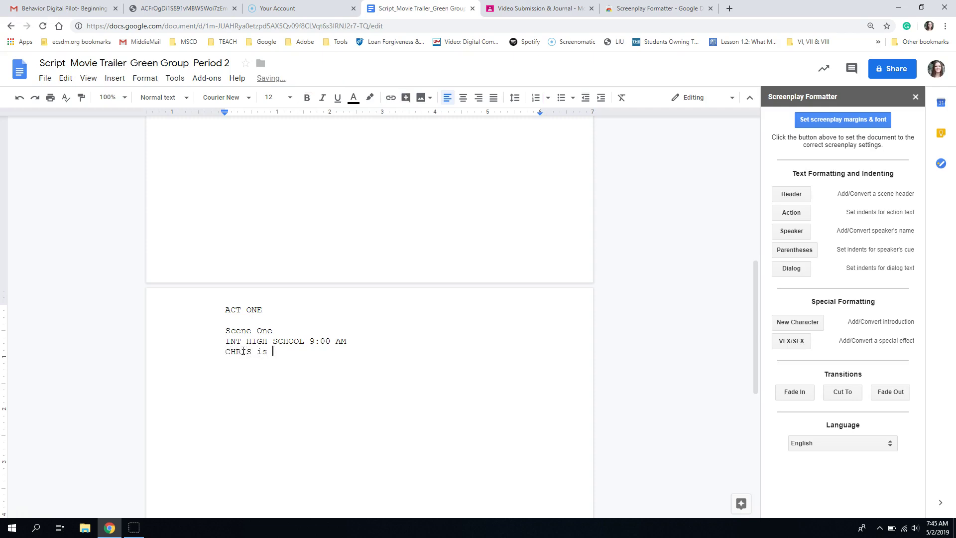
text( quietly sitting in his chair, humming a )
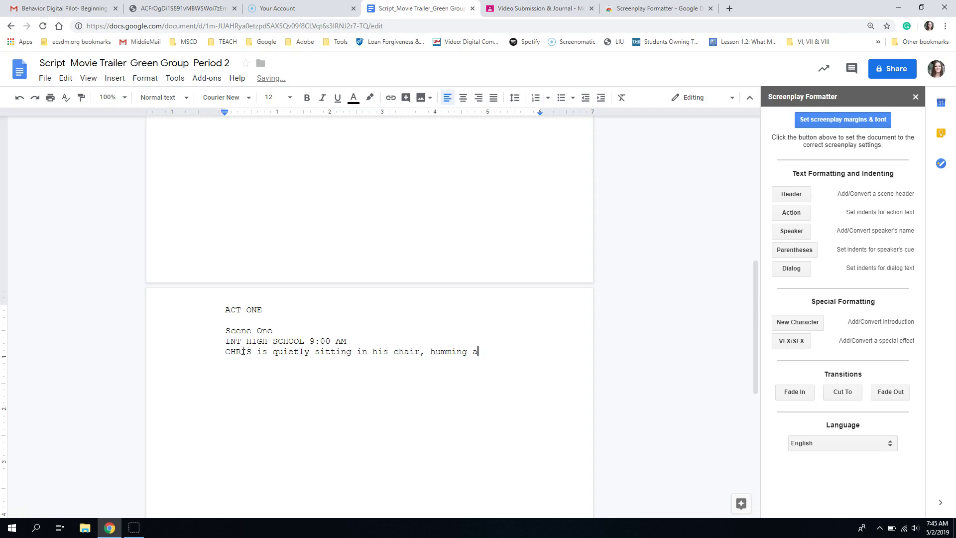
text(t)
key(BackSpace)
text(song that he is thinking o)
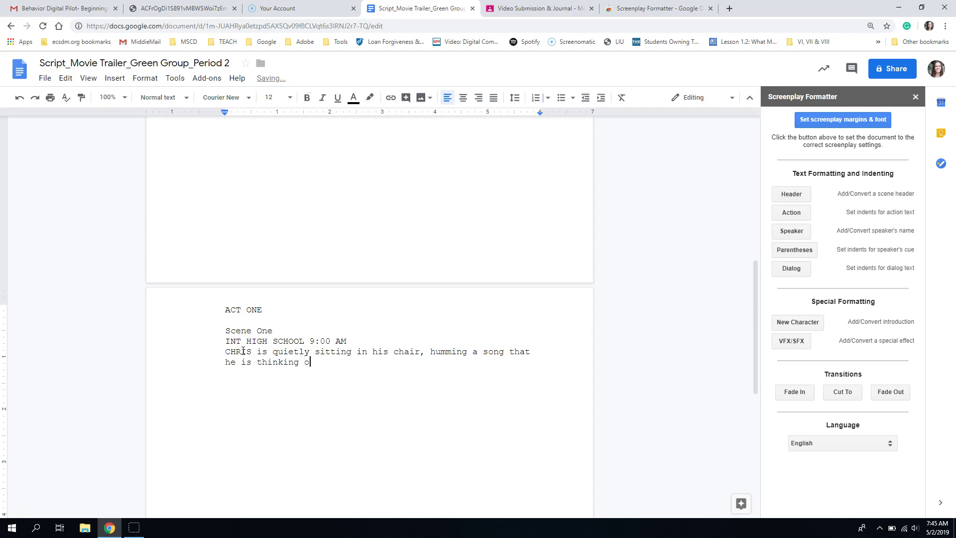
text(f , while sitting he is)
Delete the trailing phrase ", while sitting he is" from the action text
key(ctrl+shift+Left)
key(ctrl+shift+Left)
key(ctrl+shift+Left)
key(ctrl+shift+Left)
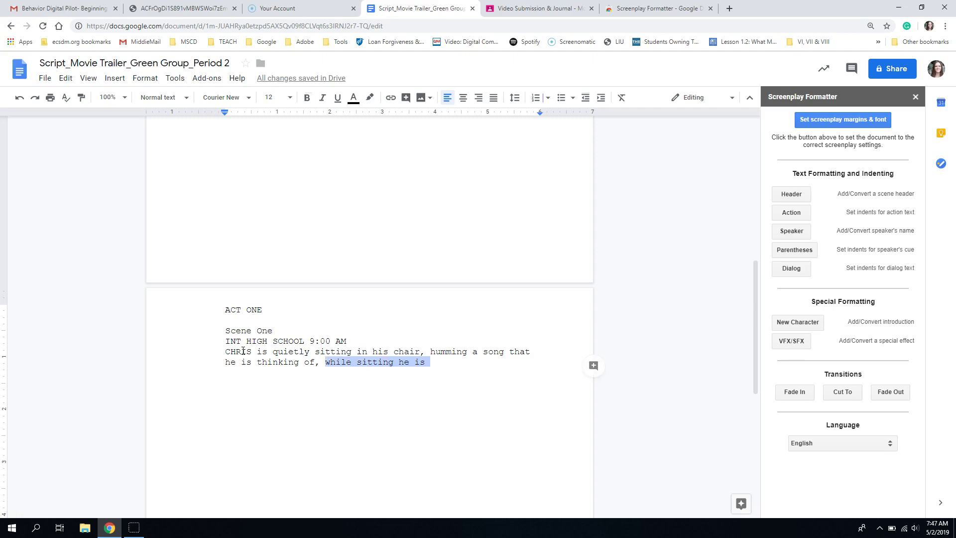
key(BackSpace)
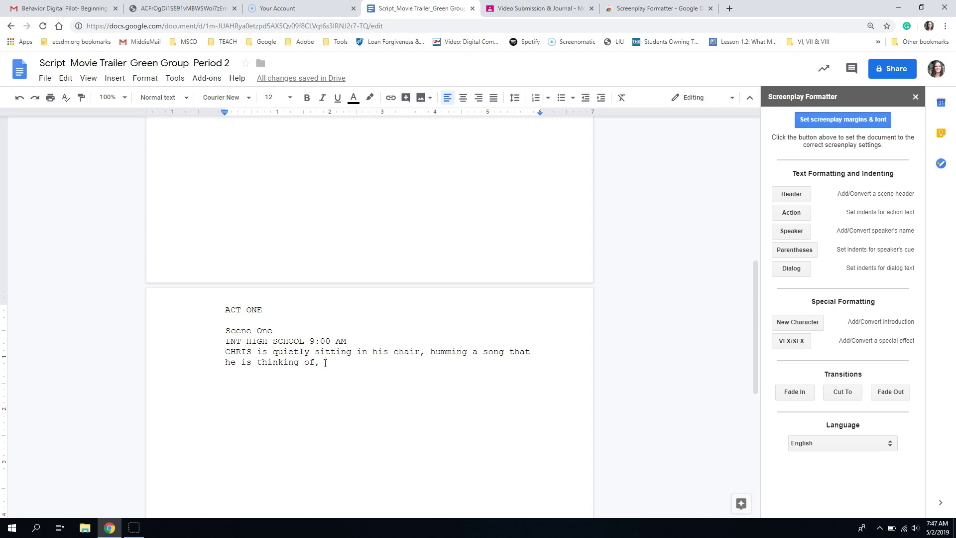
key(BackSpace)
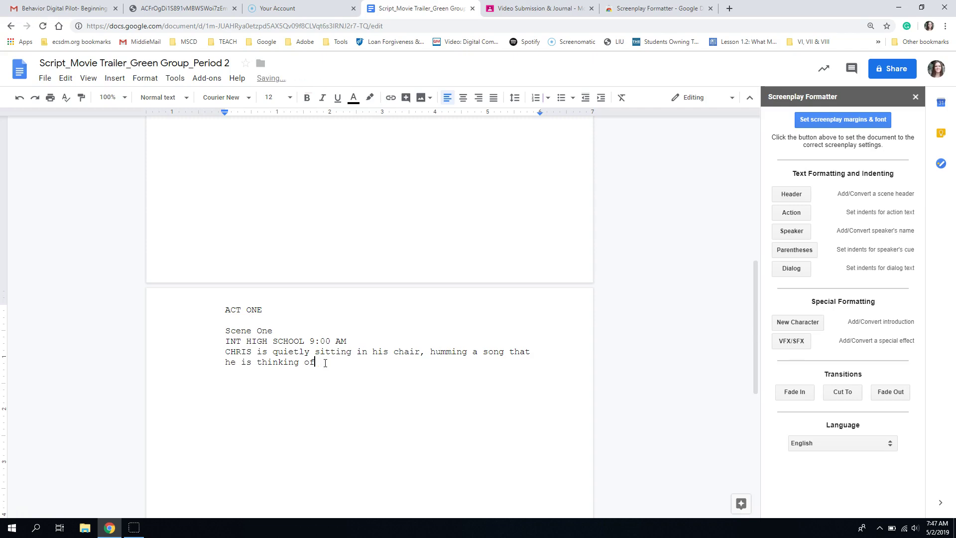
Continue the action text, stating that the student character "is wearing dark colored jeans, a clean blue sweatshirt and a baseball hat turned around."
text(CHRIS is wearing a)
key(BackSpace)
text(dark colored jeans, a )
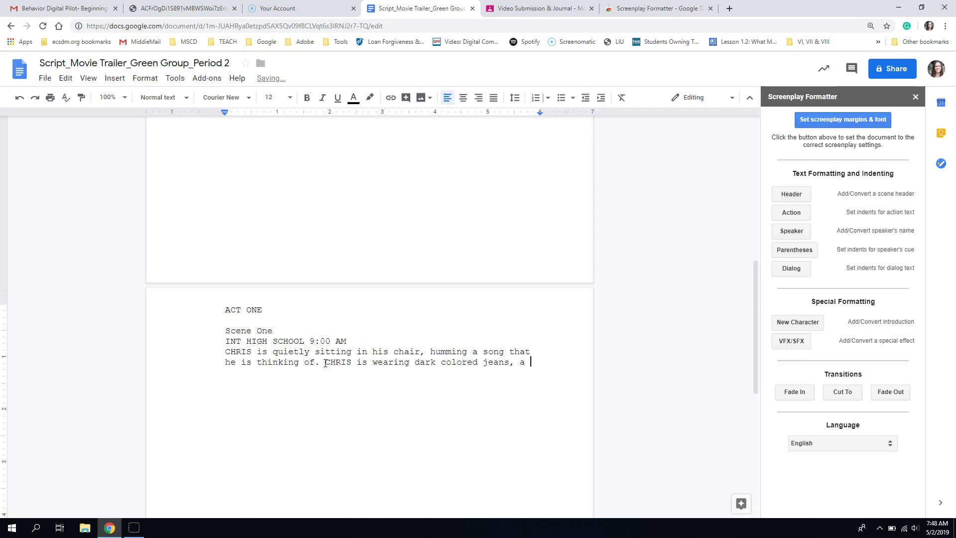
text(wore)
key(BackSpace)
key(BackSpace)
key(BackSpace)
key(BackSpace)
text(clean blue sweate)
key(BackSpace)
text(shirt and a )
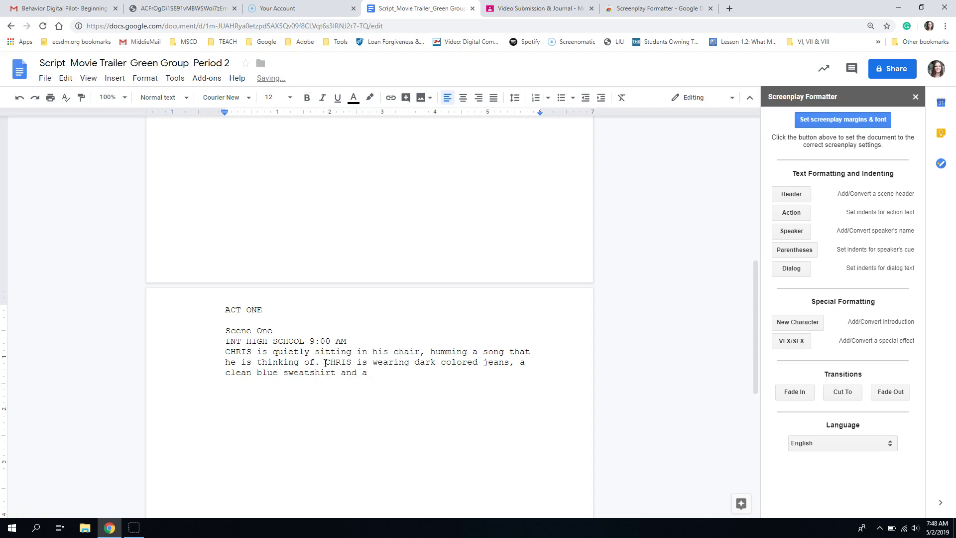
text(baseball hat turned around.)
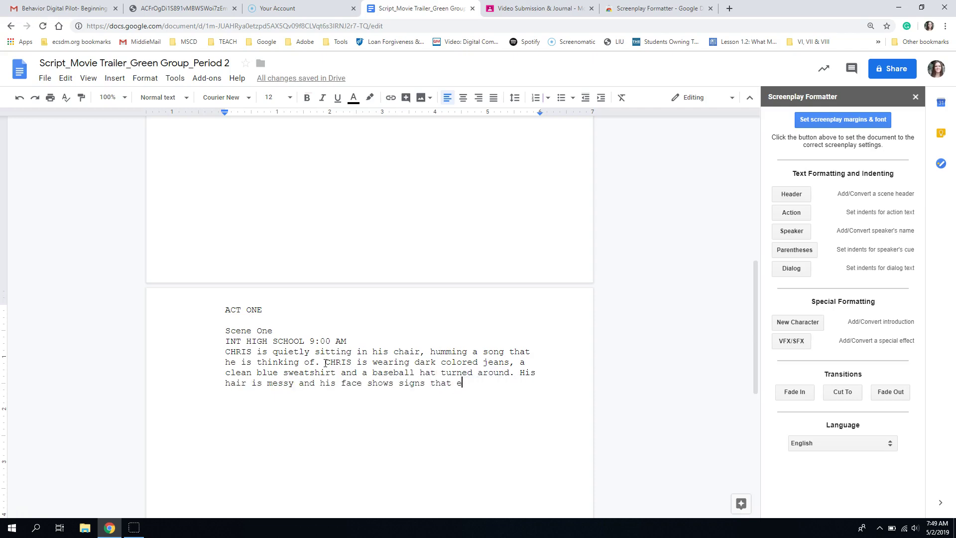
Replace the unfinished sentence about his messy hair with a clause saying the student character "hums in his seat in the back of the room,"
key(ctrl+z)
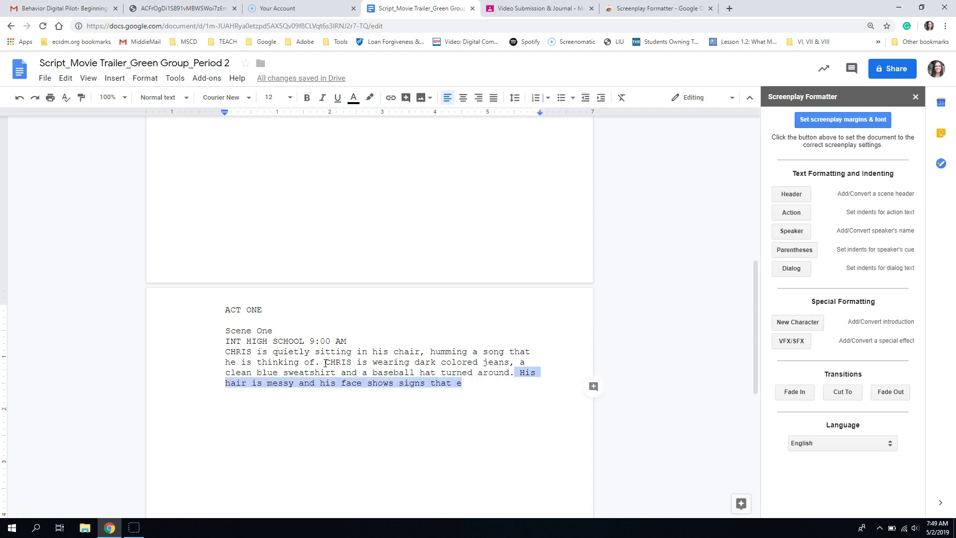
key(BackSpace)
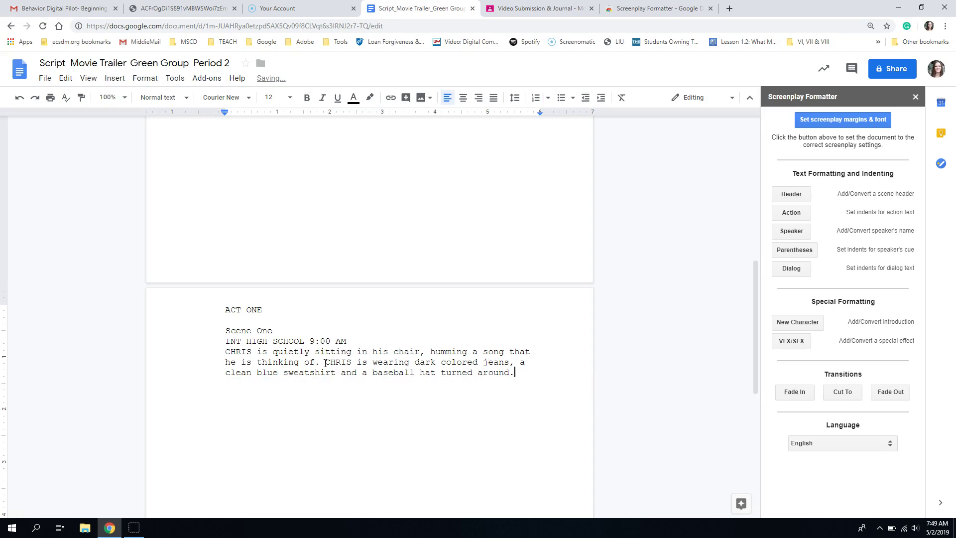
text(While Chris hums in his seat in the ba)
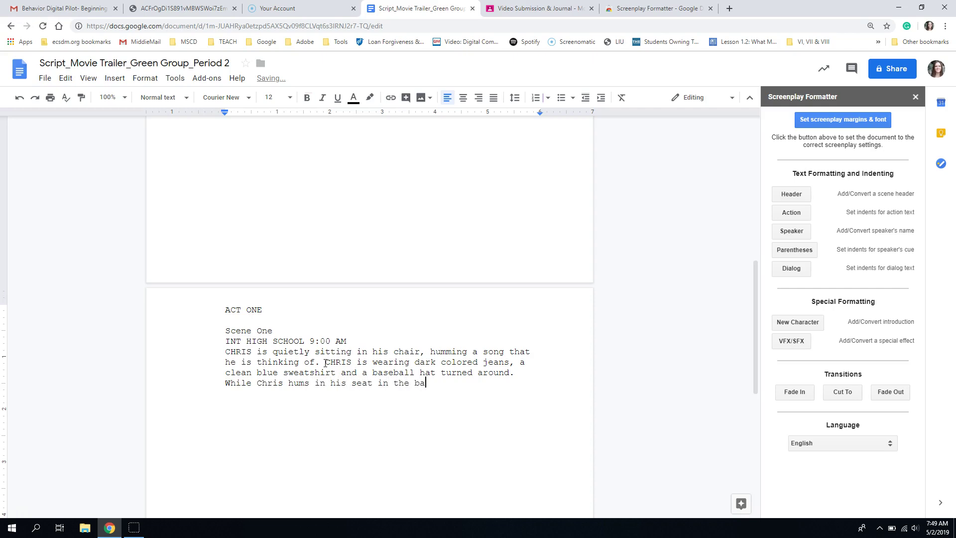
text(ack)
key(BackSpace)
key(BackSpace)
key(BackSpace)
key(BackSpace)
text(ack of the room, )
Complete the sentence with the teacher character, in capitals, who "enters the space through the front door."
text(MRS)
text(. M)
text(, enters t)
text(he )
text(space )
text(thr)
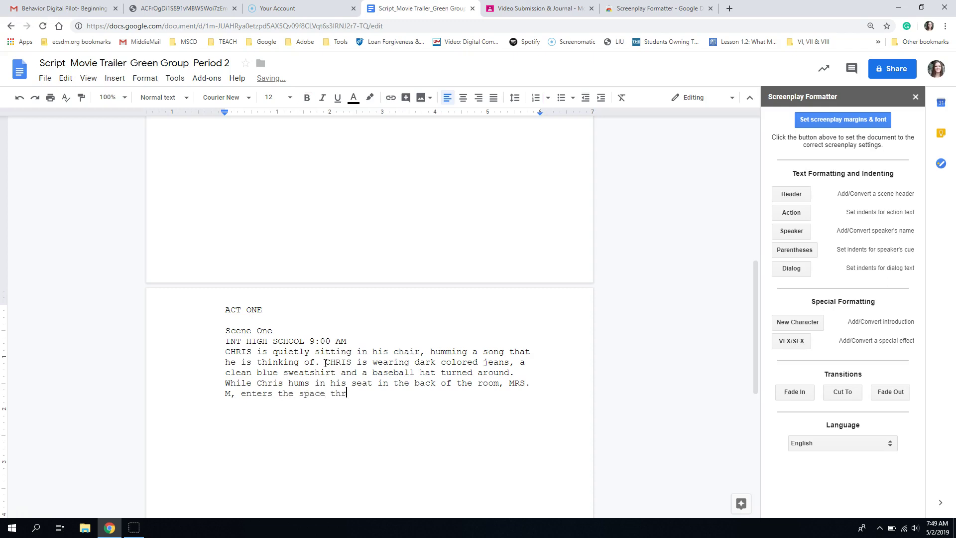
text(ough the front door. MRS. )
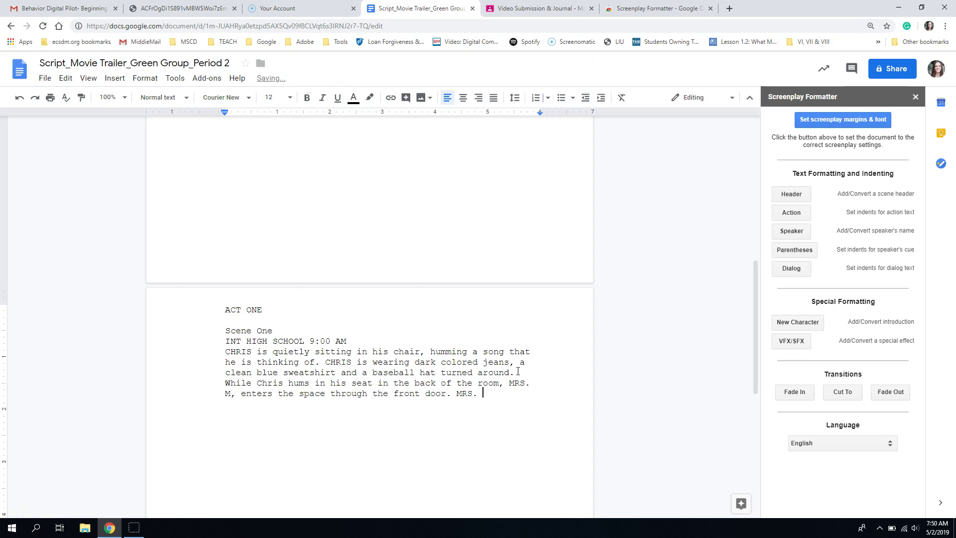
Describe the teacher character as "a older woman in her 50s, wearing a black dress with purple shoes"
text(M is a)
text( older woman )
text(in her 5)
text(0s)
key(BackSpace)
text(, wEA)
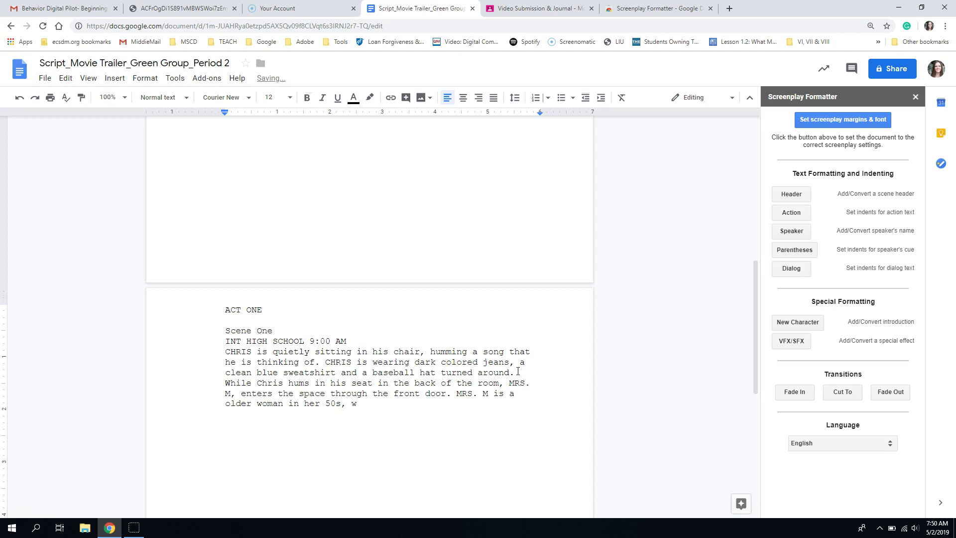
key(BackSpace)
key(BackSpace)
text(earing a b)
text(lack dre)
text(ss with )
text(purple shoe)
text(s)
End the action paragraph with "Her hair is neat and she warmly greets the students."
text(. Her hair is)
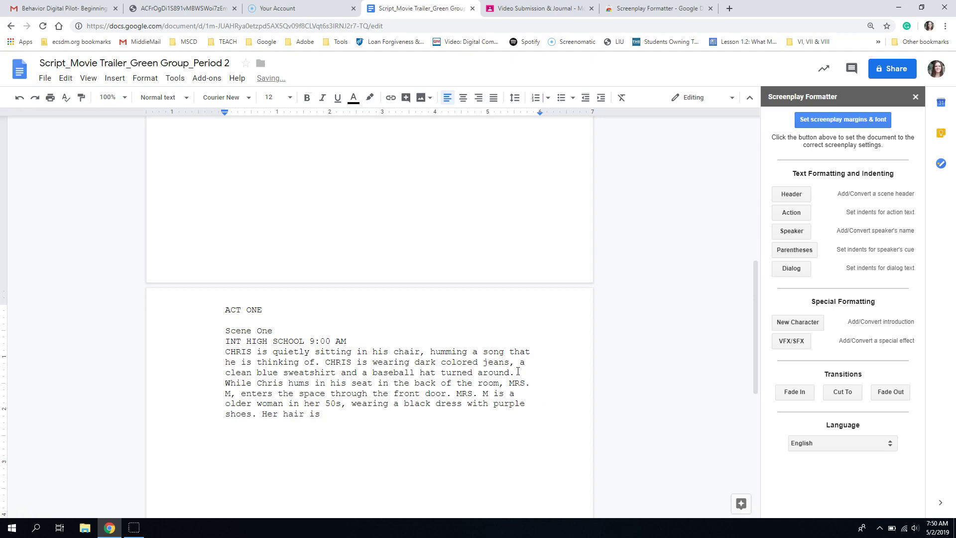
text( neat an)
key(BackSpace)
key(BackSpace)
key(BackSpace)
text(nd she warmly greets the students.)
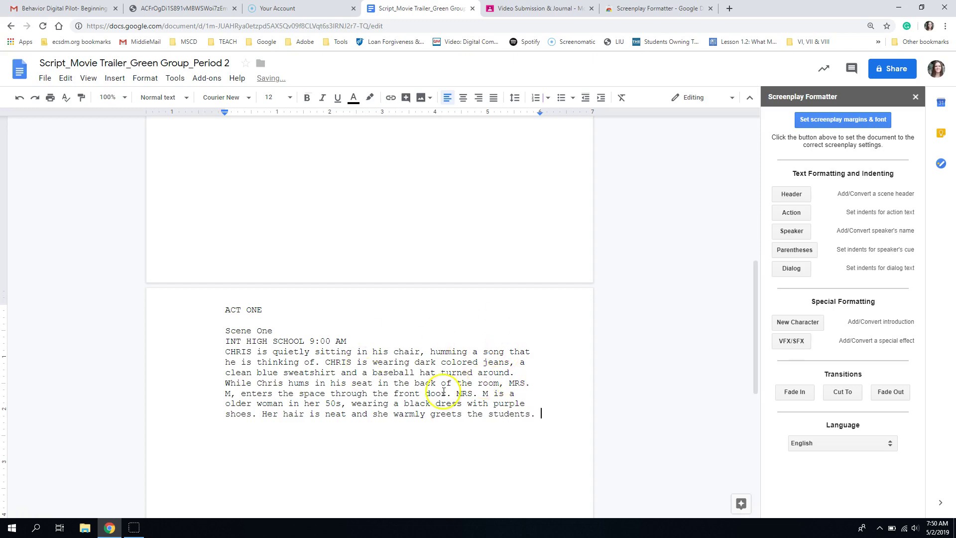
On a new line below the action paragraph, create a speaker entry with the teacher character's name using the add-on
key(Return)
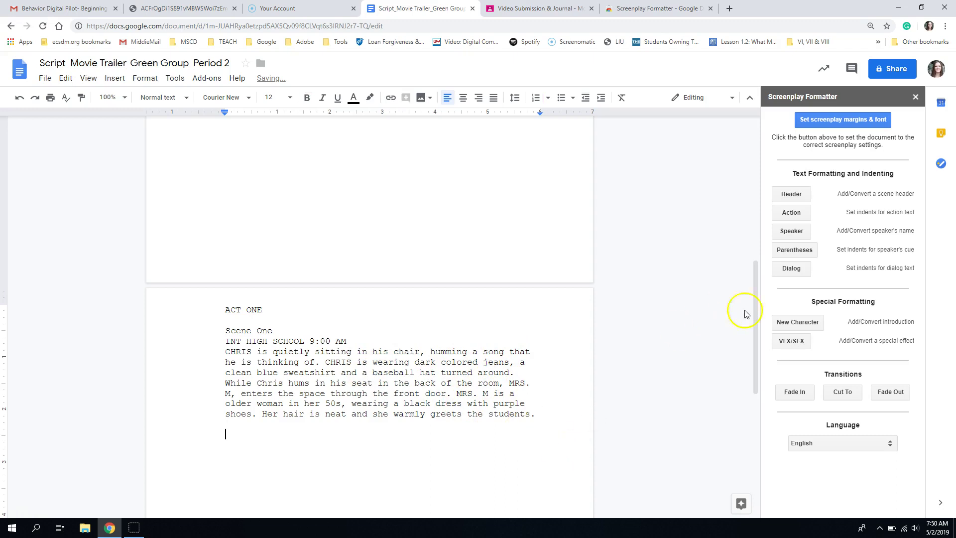
click(796, 232)
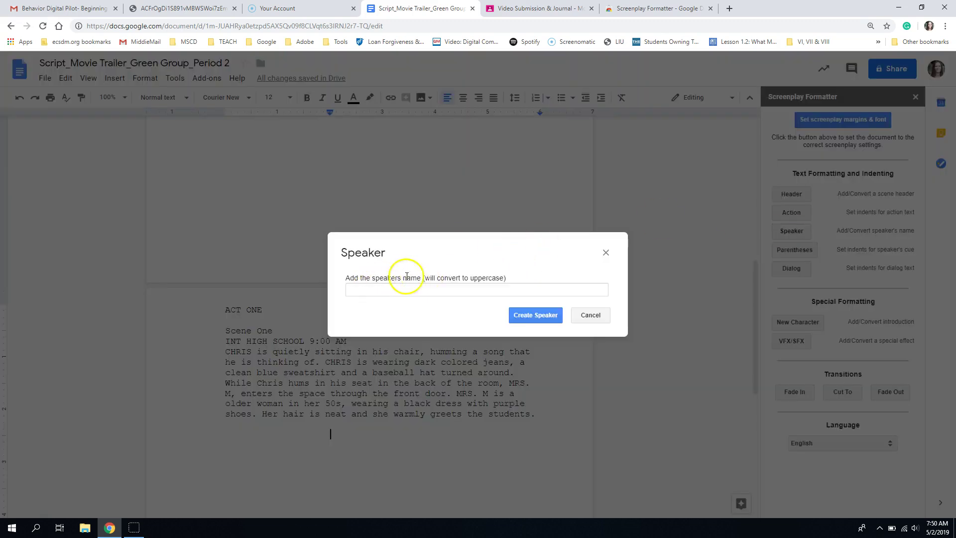
click(455, 291)
text(Mrs. M)
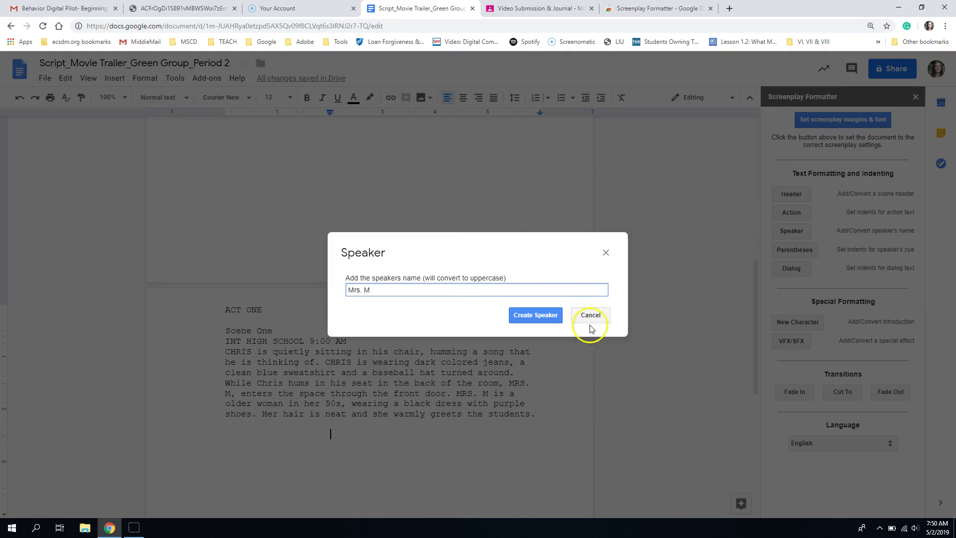
click(543, 316)
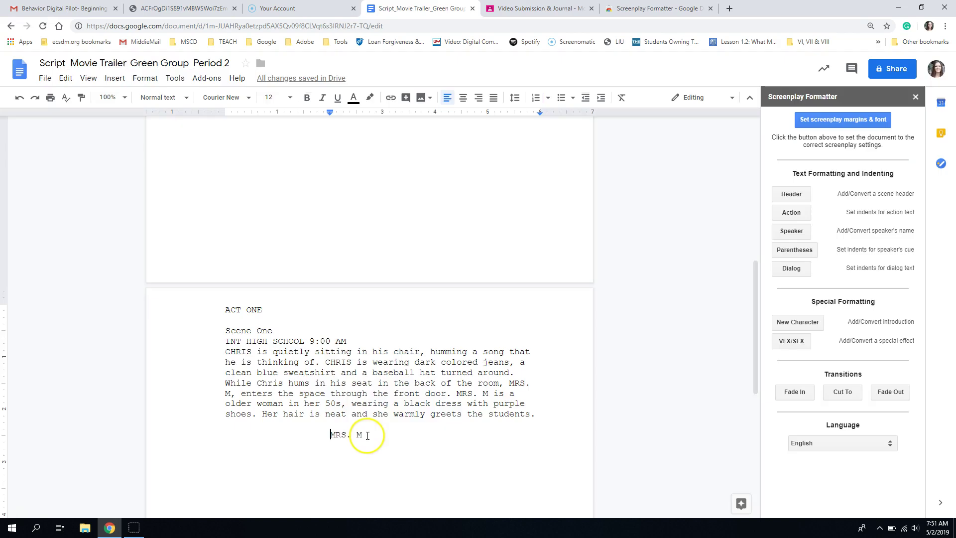
Add a dialog-formatted line under the teacher's speaker name reading "Good morning class!"
click(370, 436)
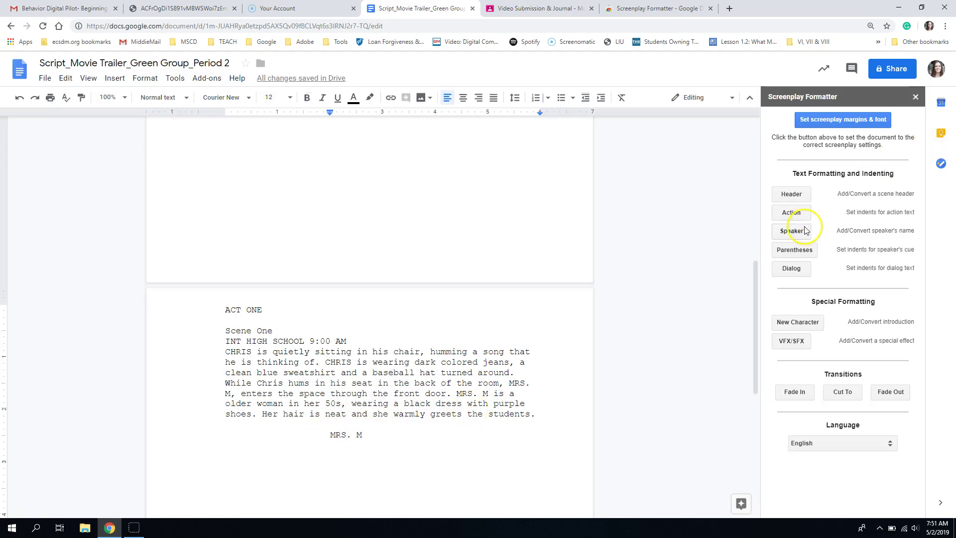
click(792, 270)
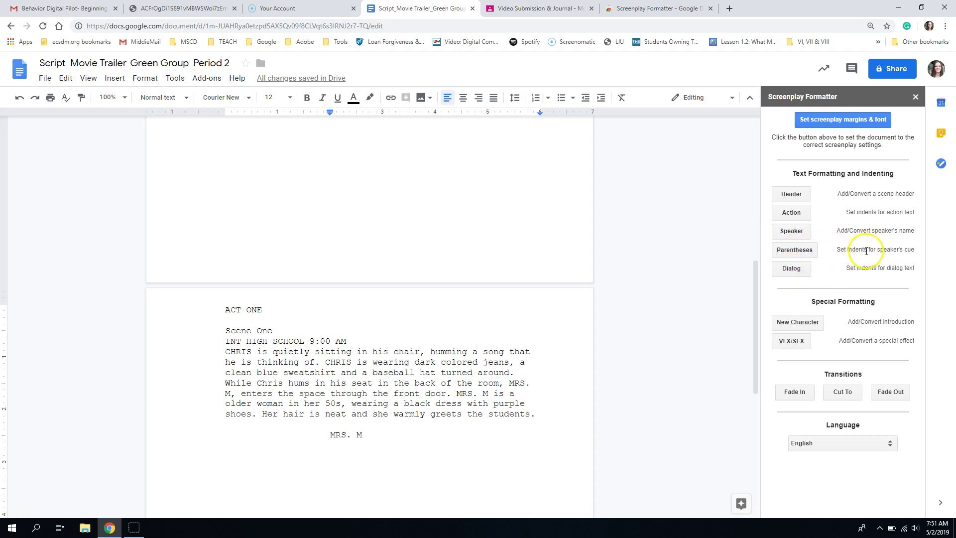
click(796, 269)
text(Goo)
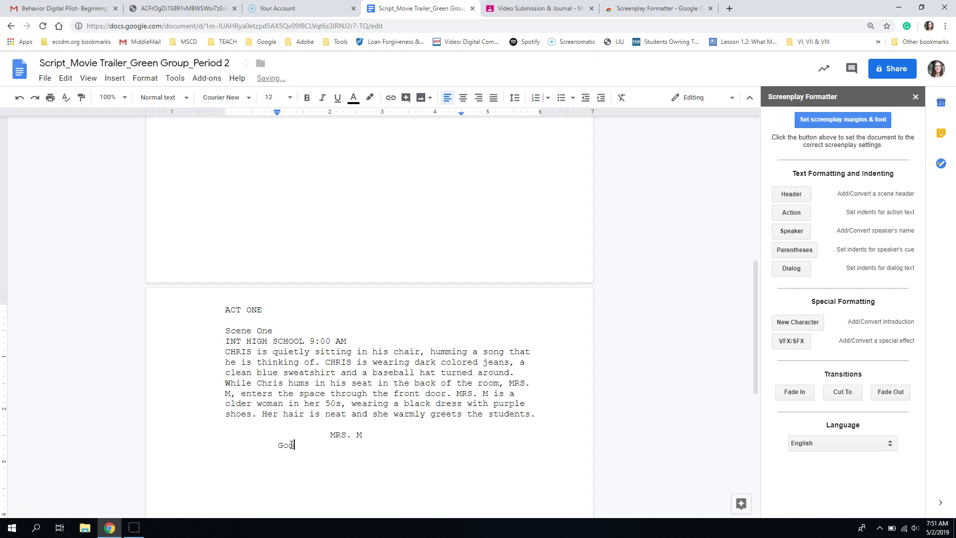
text(d Morning Class)
key(BackSpace)
key(BackSpace)
key(BackSpace)
key(BackSpace)
key(BackSpace)
key(BackSpace)
key(BackSpace)
key(BackSpace)
key(BackSpace)
key(BackSpace)
key(BackSpace)
key(BackSpace)
text(morning class!)
On a new line below the dialog, create a speaker entry for CLASS with the add-on
click(377, 475)
key(Return)
click(803, 234)
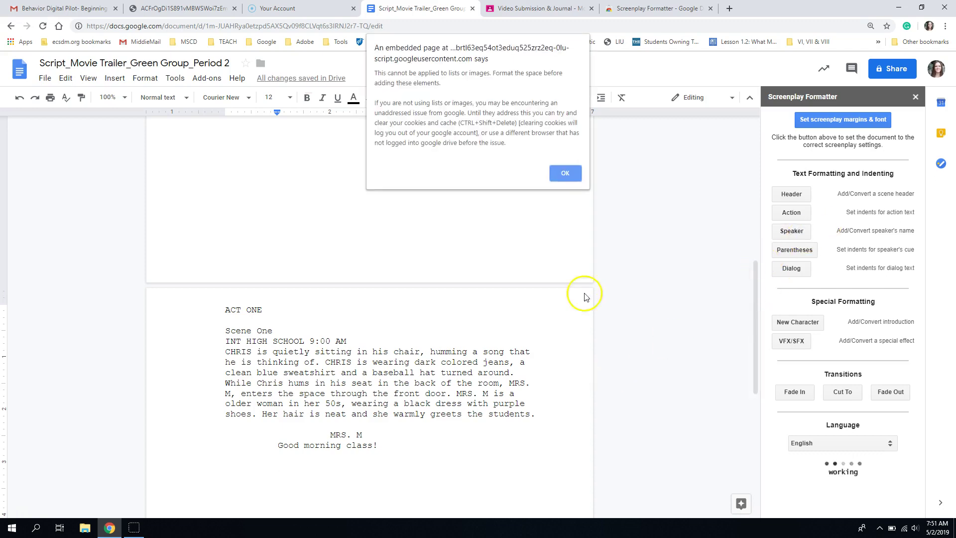
click(565, 174)
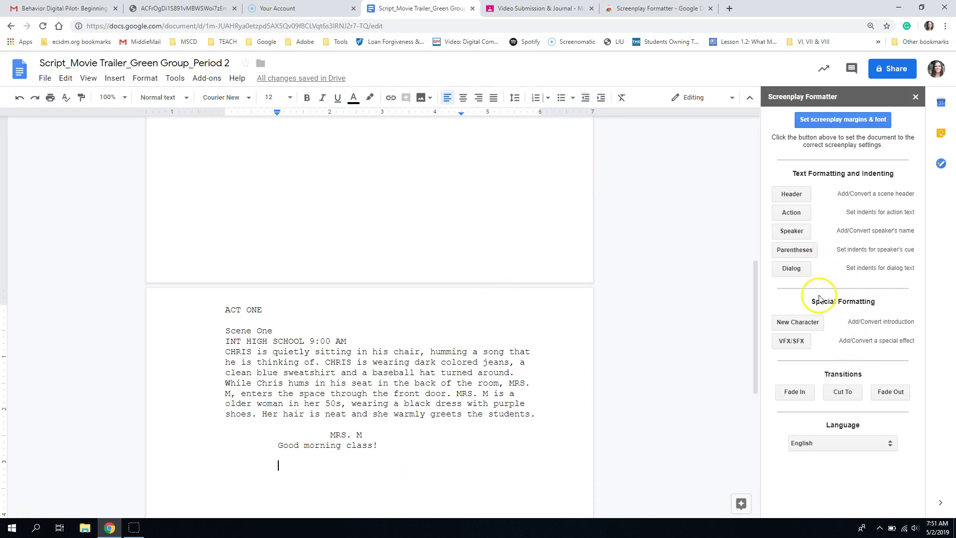
click(794, 229)
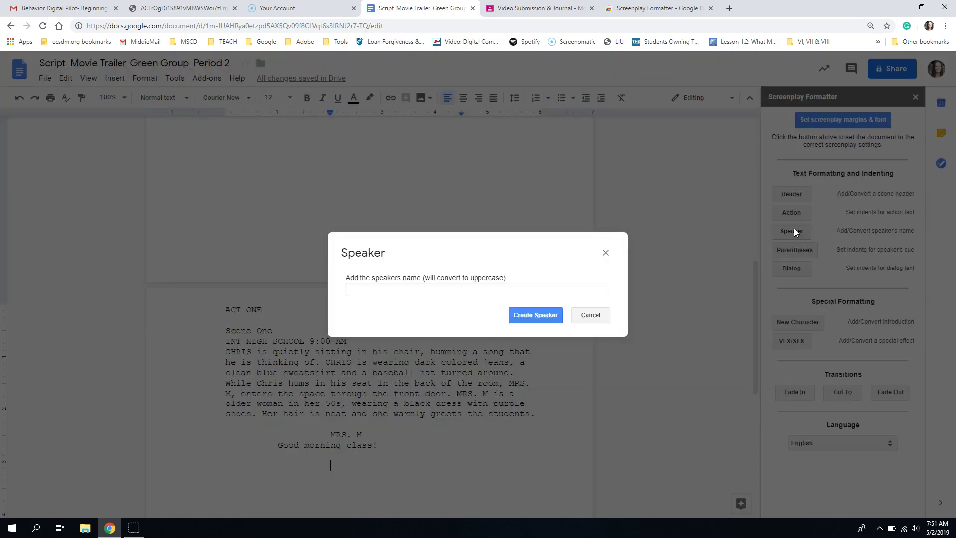
click(519, 287)
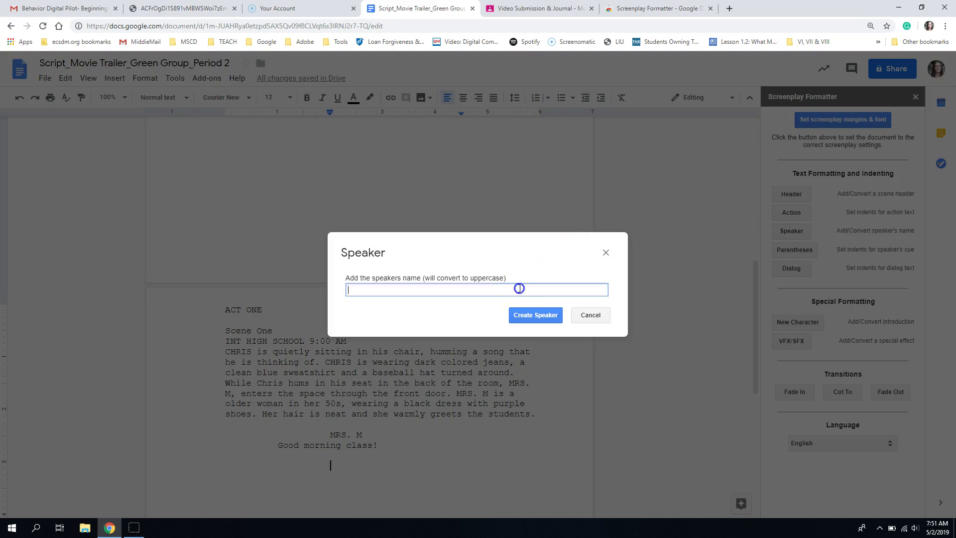
text(Chris)
click(543, 317)
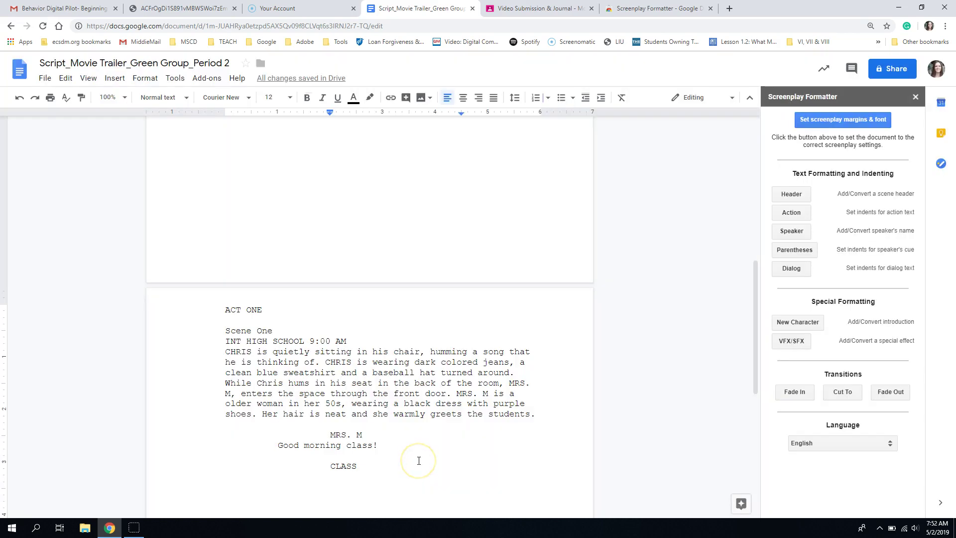
On a new line under the CLASS speaker name, add a parenthetical-formatted cue reading "(all together)"
click(417, 467)
key(Return)
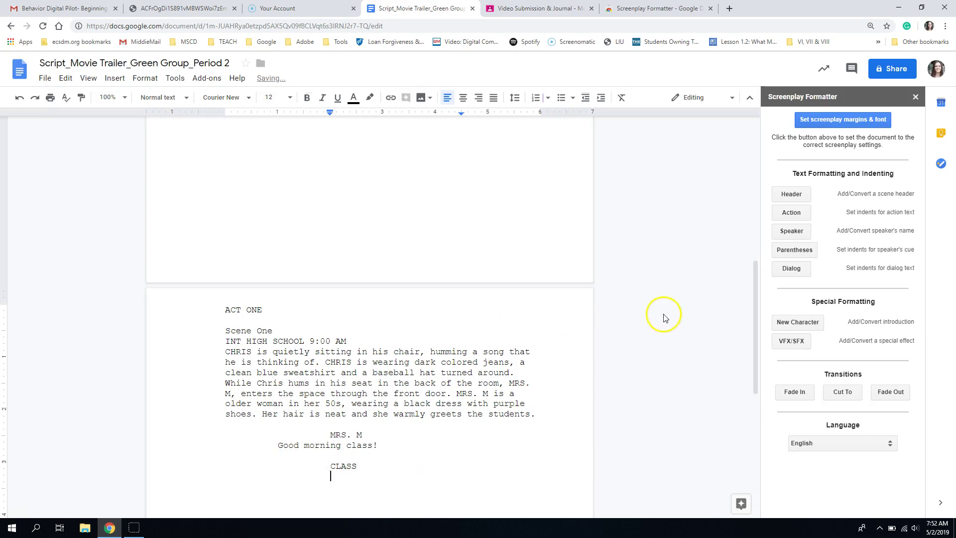
click(805, 251)
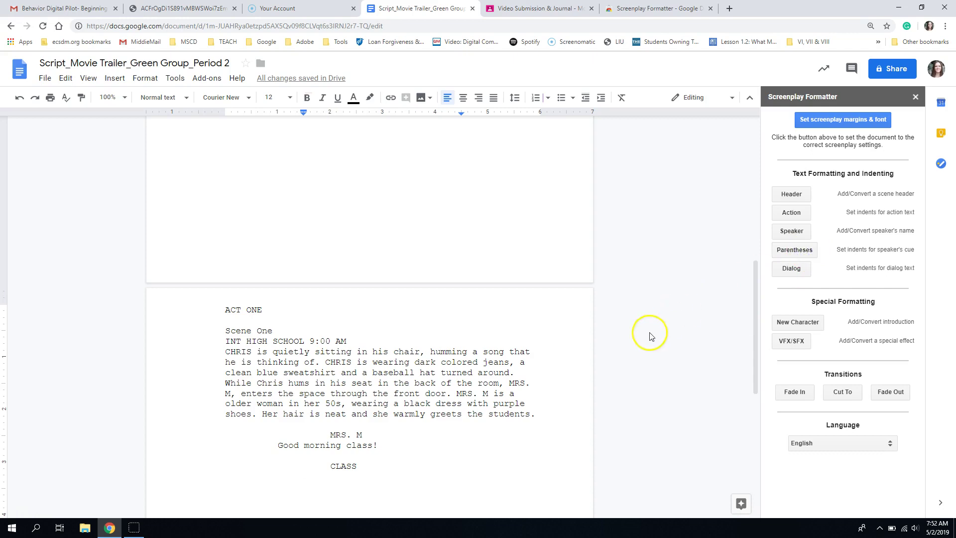
click(797, 252)
text((in)
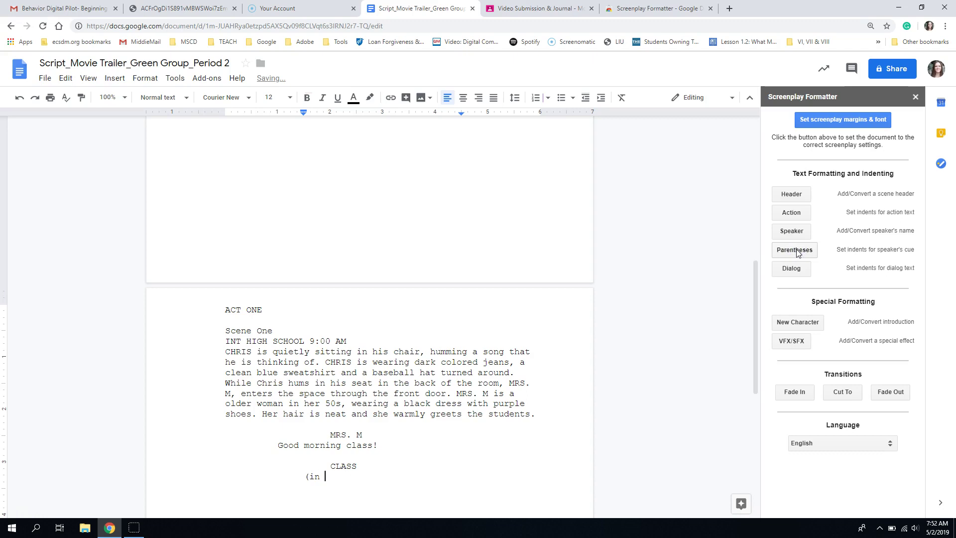
text(all together))
Below the class's cue, add a dialog-formatted line saying "Hi" followed by the teacher character's name
key(Return)
click(792, 269)
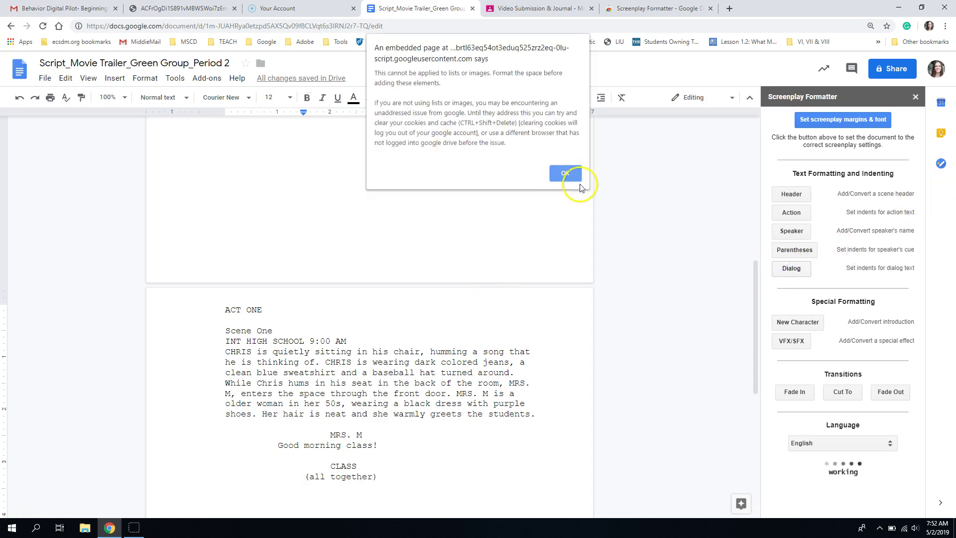
click(566, 173)
click(792, 270)
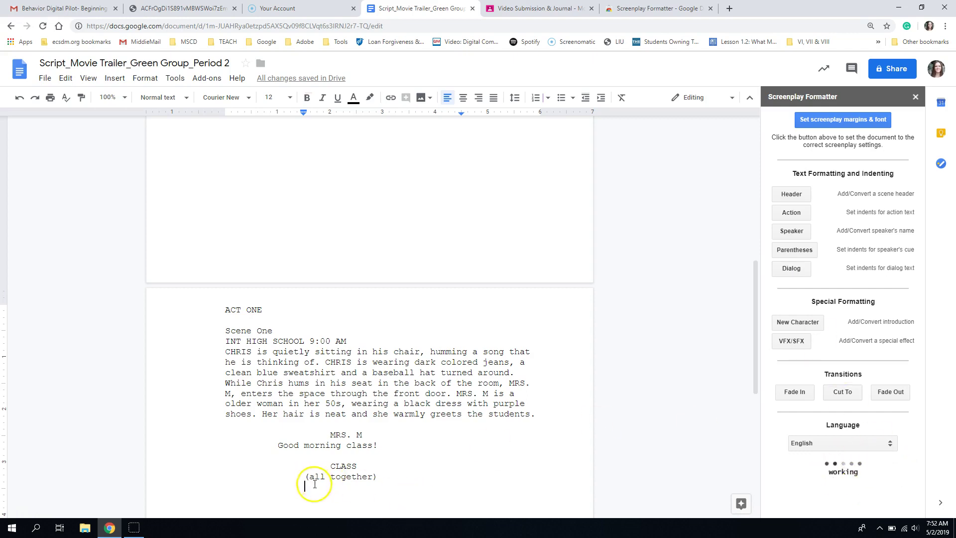
click(348, 490)
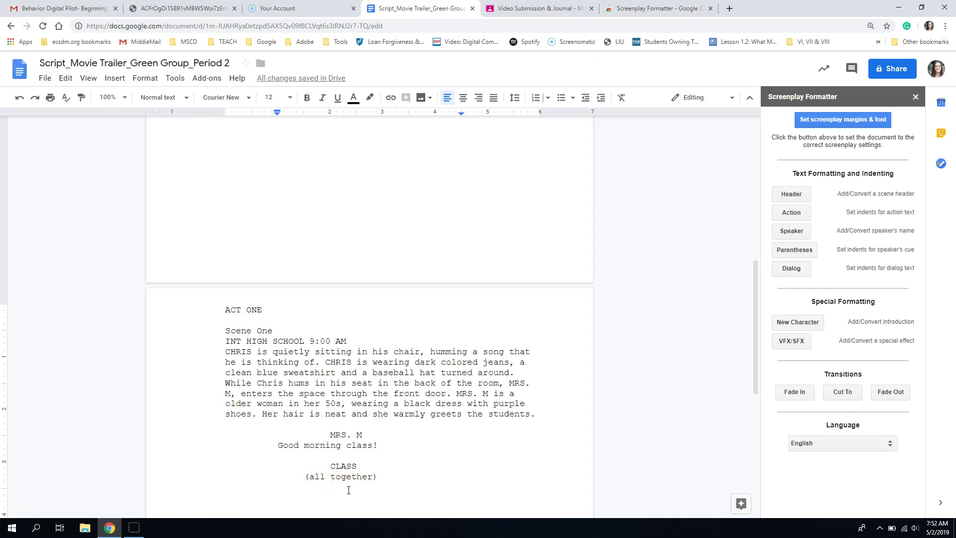
text(Hi Mrs.)
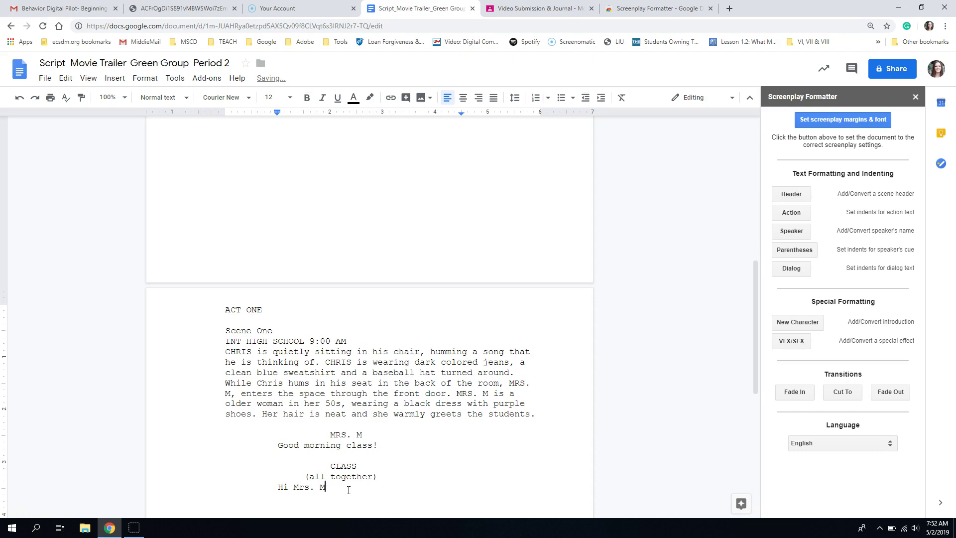
text( M.)
click(390, 483)
On a new line below the class's dialog, create a speaker entry with the student character's name using the add-on
key(Return)
scroll(391, 486, down, 4)
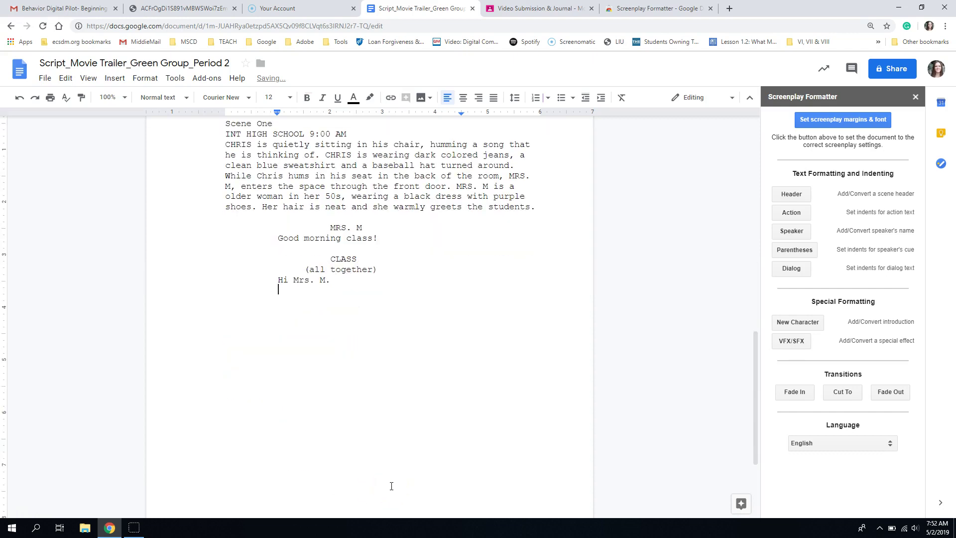
click(792, 234)
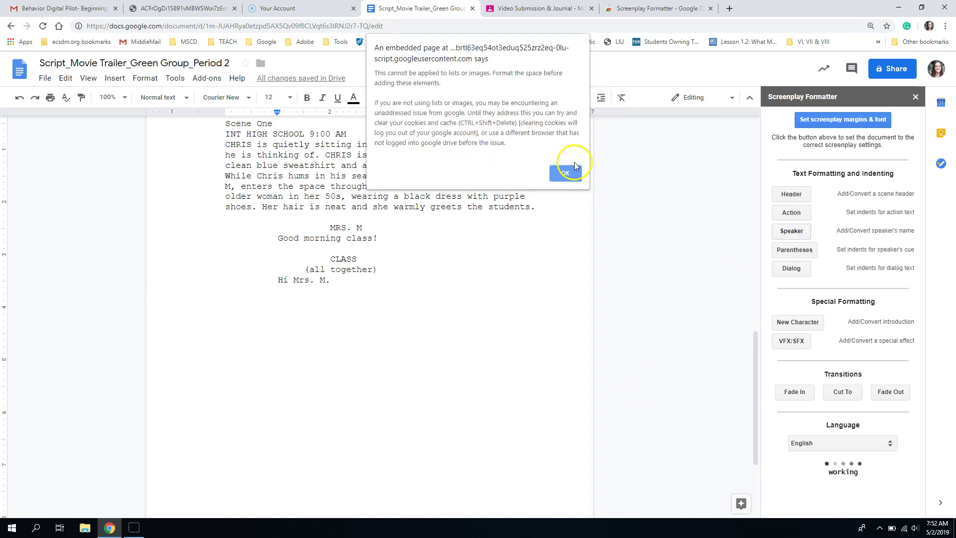
click(565, 174)
click(793, 231)
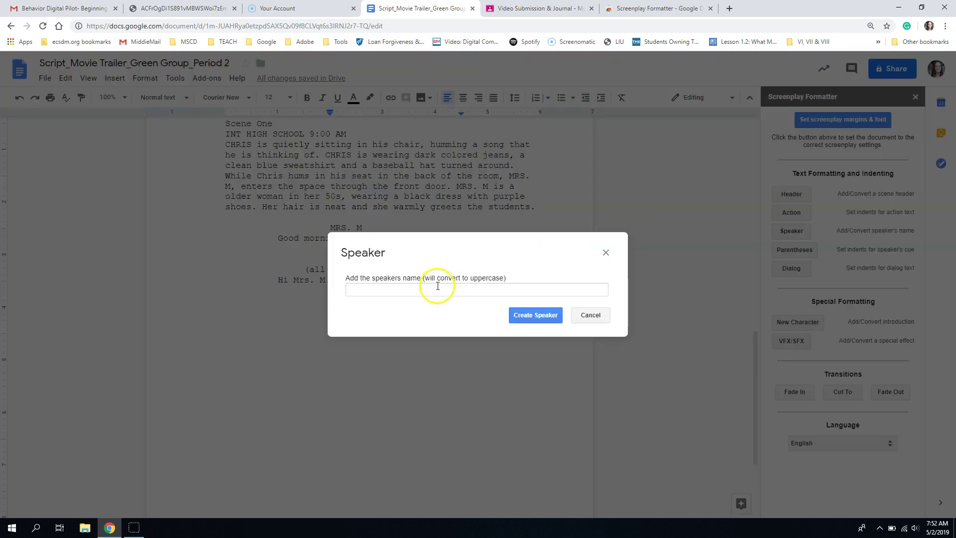
click(432, 290)
text(CHRis)
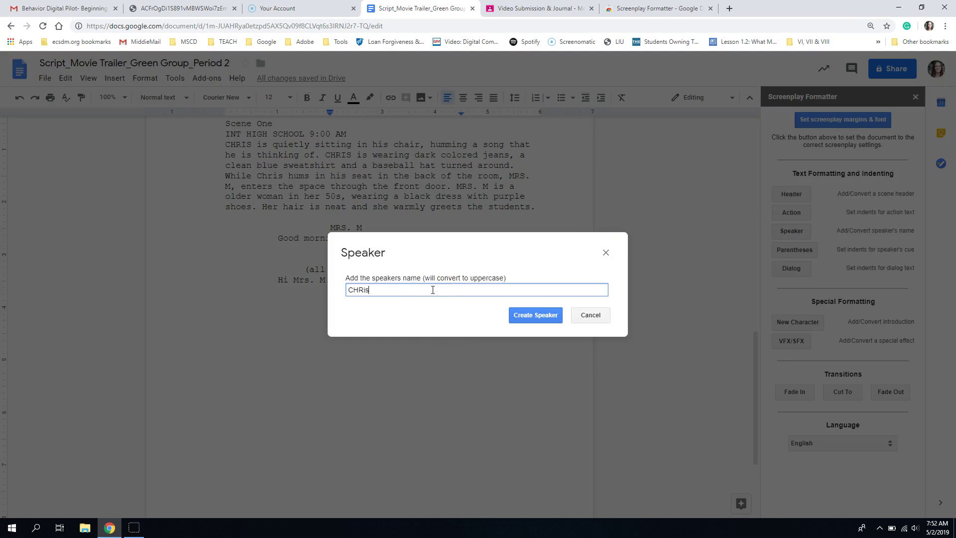
click(535, 315)
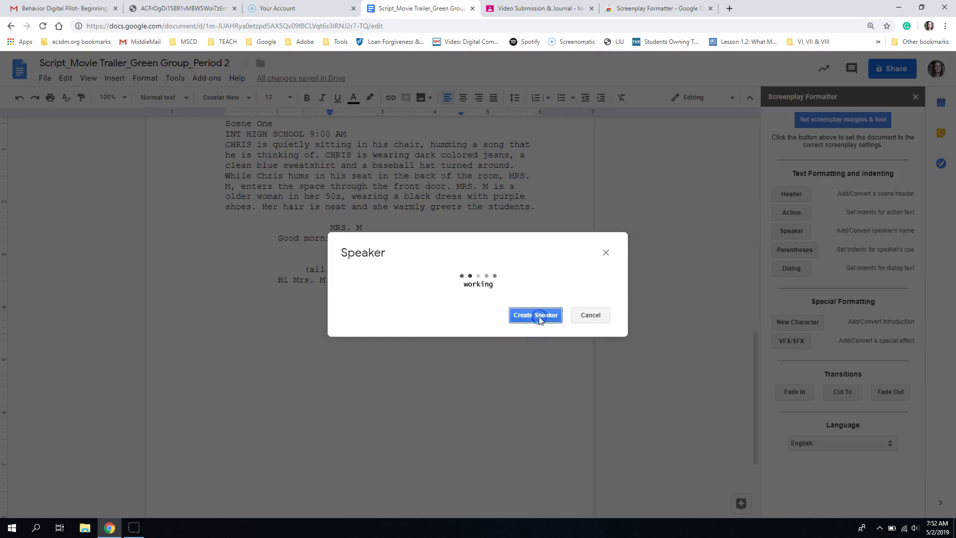
Under the student's speaker name, add the parenthetical-formatted cue "(mumbling)" and set the line below it to dialog indents
click(372, 305)
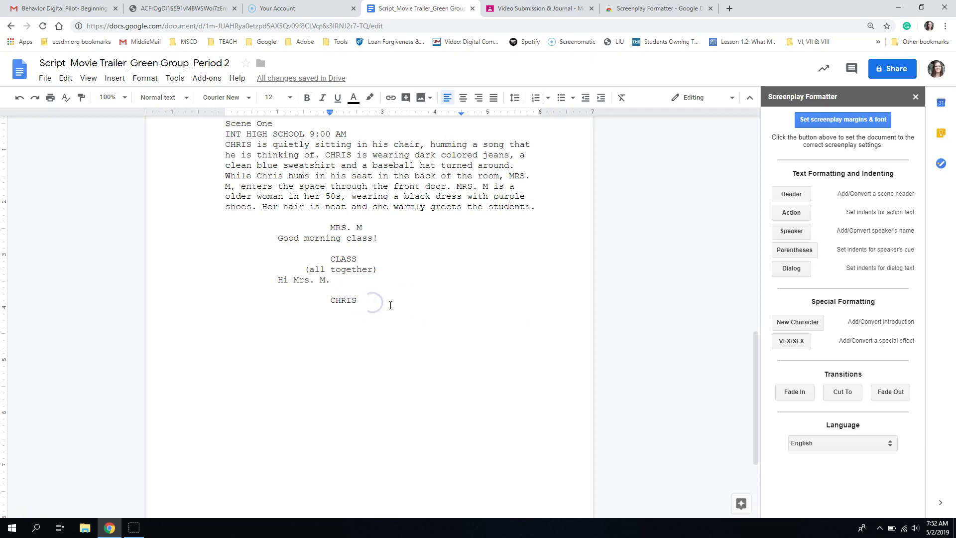
key(Return)
click(791, 267)
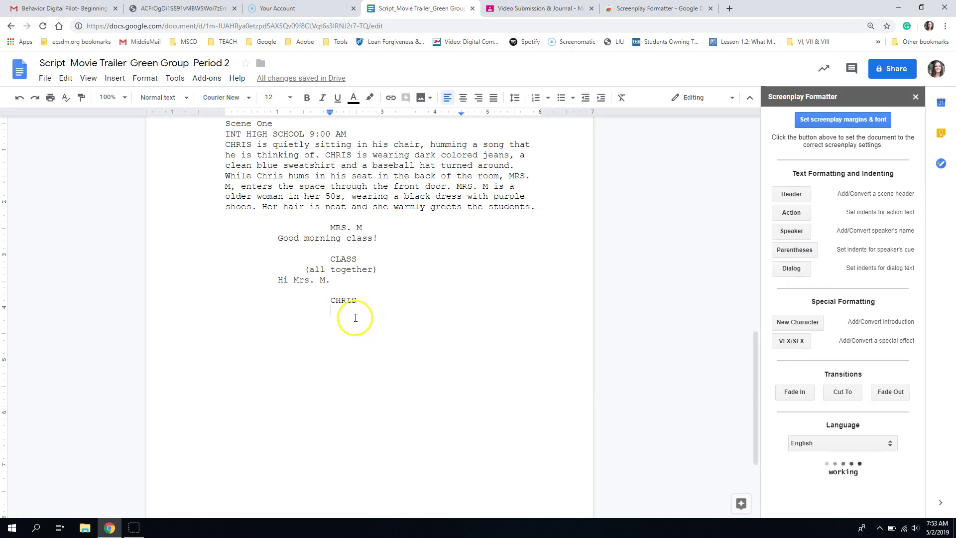
click(795, 249)
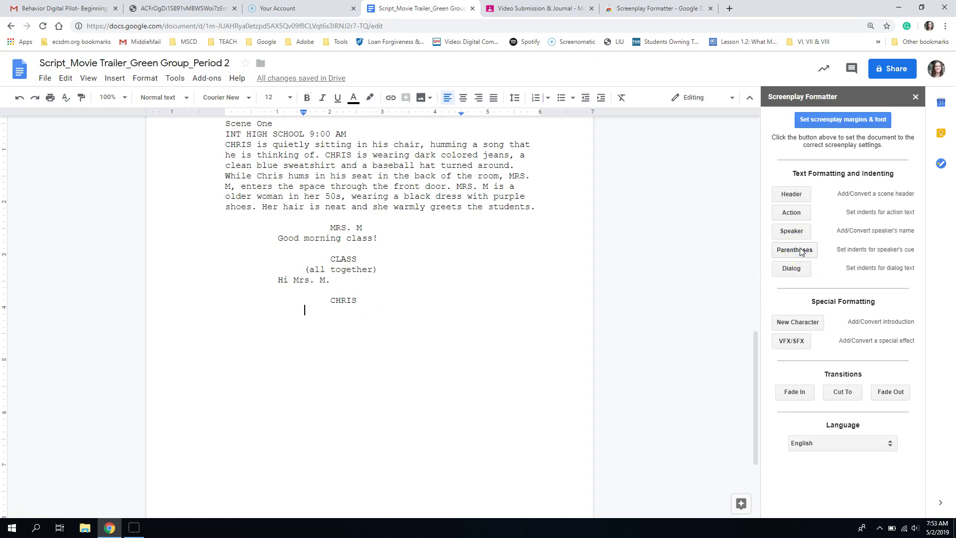
text((mumbling)
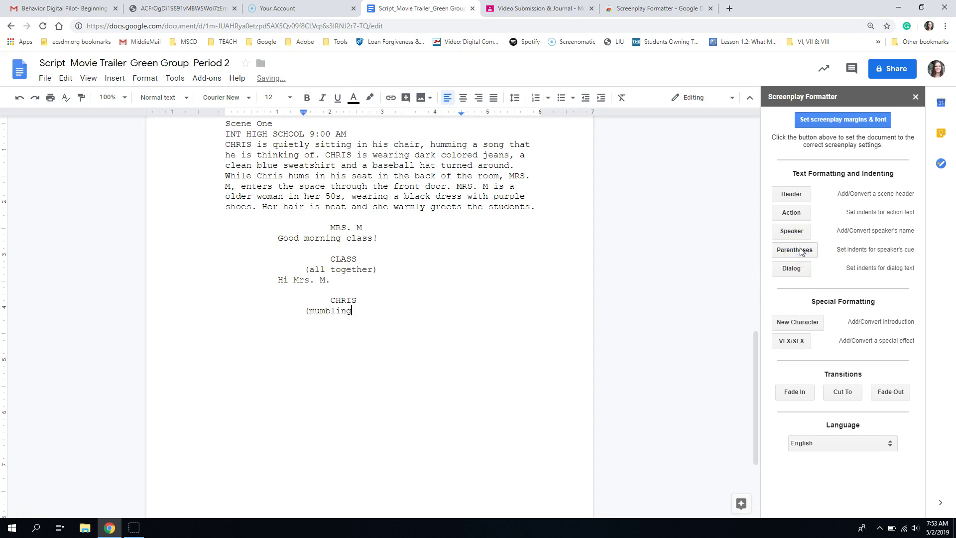
text())
key(Return)
click(791, 269)
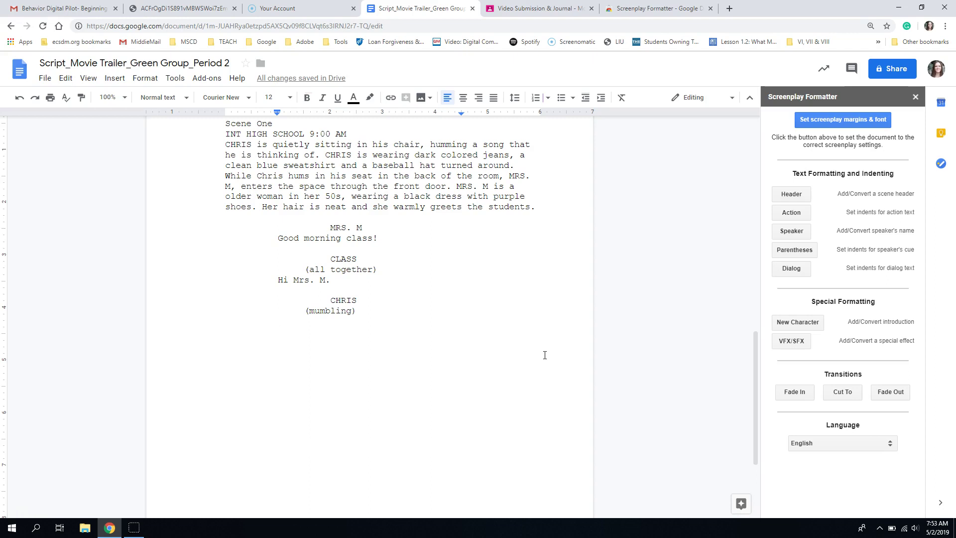
text(What a m)
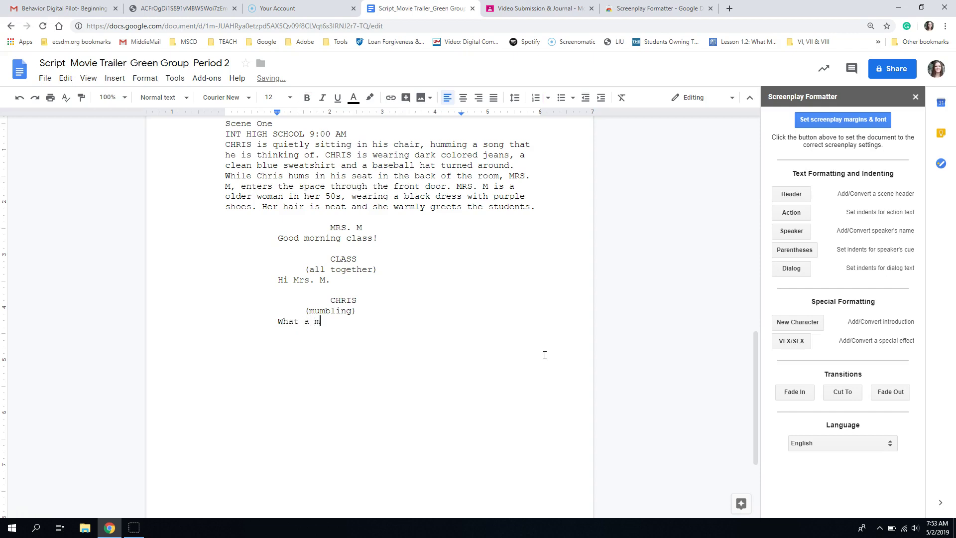
key(BackSpace)
key(BackSpace)
key(BackSpace)
key(BackSpace)
key(BackSpace)
key(BackSpace)
key(BackSpace)
Enter the student's dialog under the mumbling cue as "Yeah, right..."
text(Yeah)
text(, right)
text(...)
Below the student's dialog, at the page margin, add the heading ACT TWO with "Scene One" on the following line
key(Return)
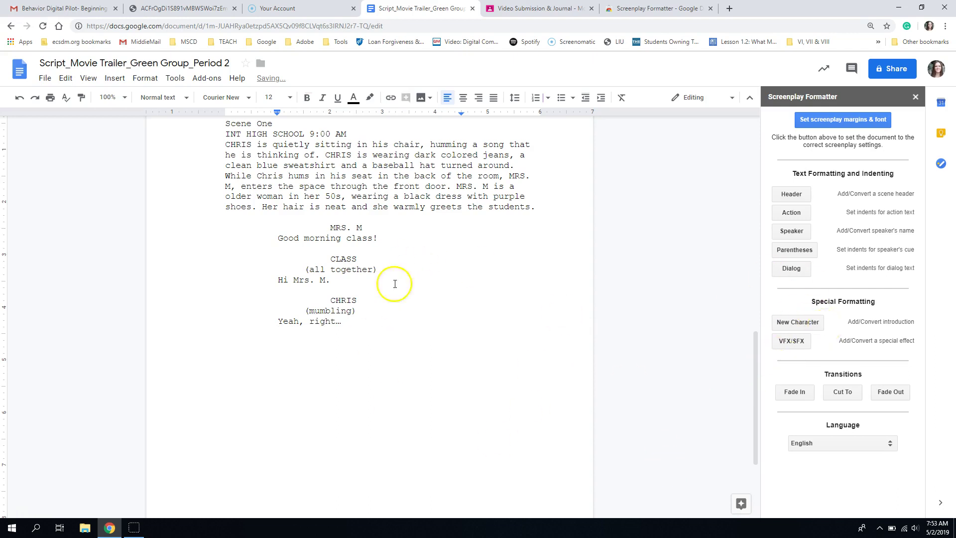
key(BackSpace)
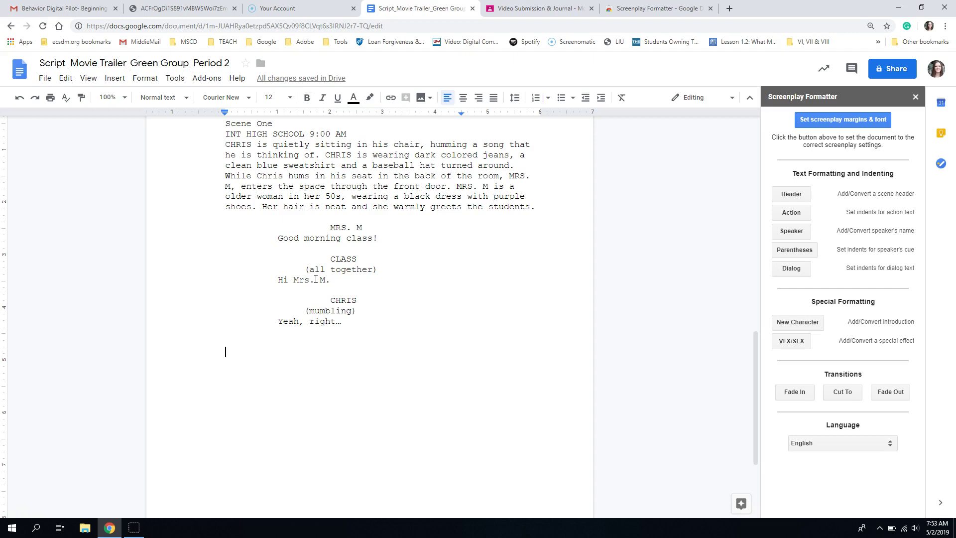
scroll(315, 279, up, 1)
scroll(316, 279, down, 2)
scroll(316, 279, up, 2)
text(ACT )
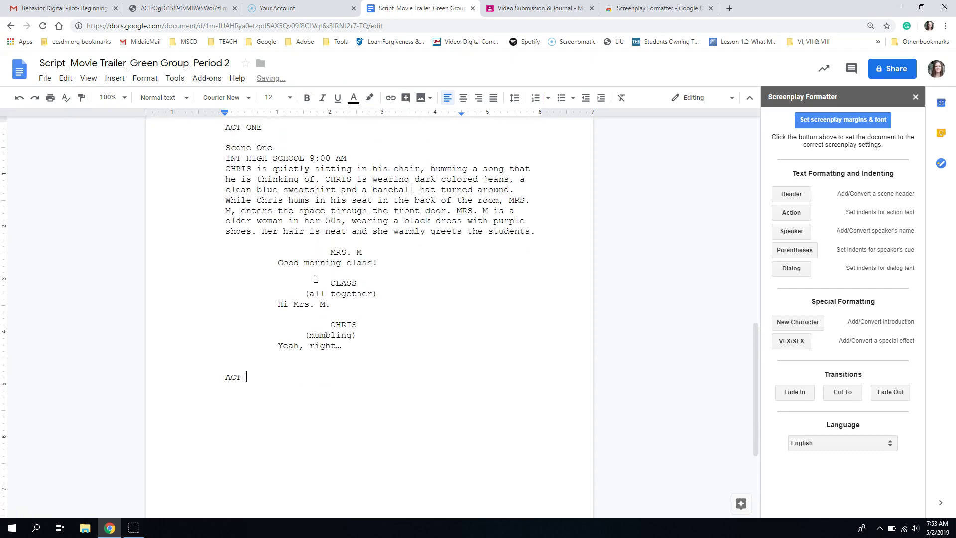
text(Two)
key(BackSpace)
key(BackSpace)
text(WO)
key(Return)
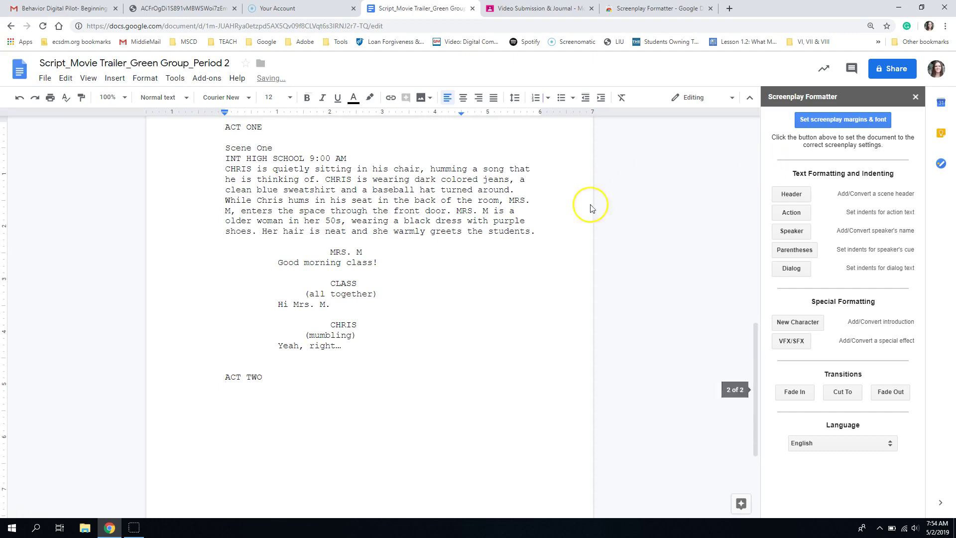
text(Scene)
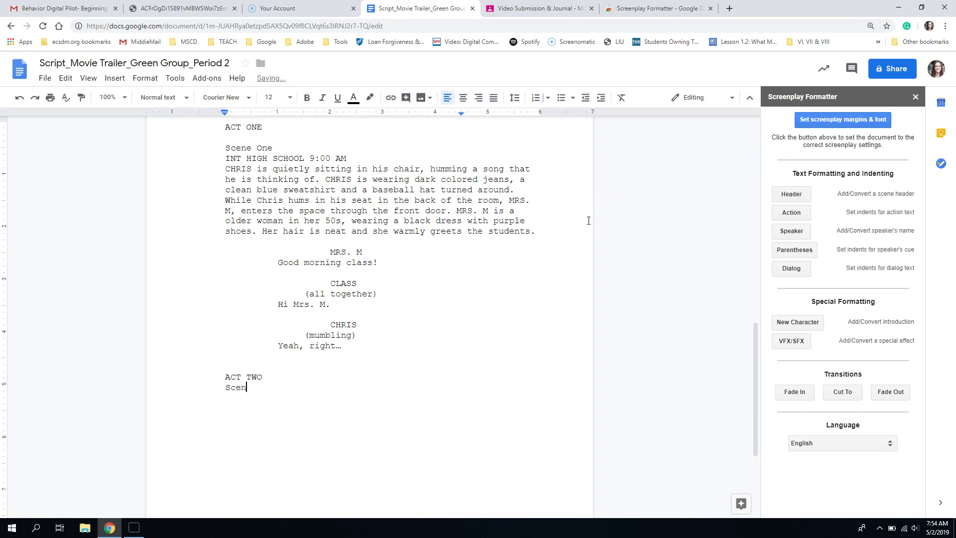
Below Scene One, create the scene header "EXT. School Parking Lot 2:00pm" and set the line under it to action indents
key(Return)
click(805, 194)
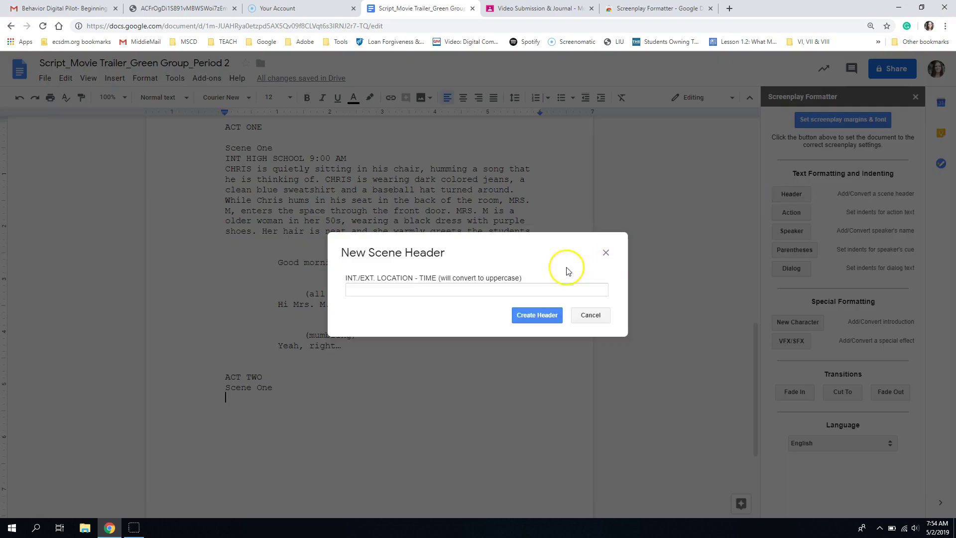
click(507, 285)
text(EXT.)
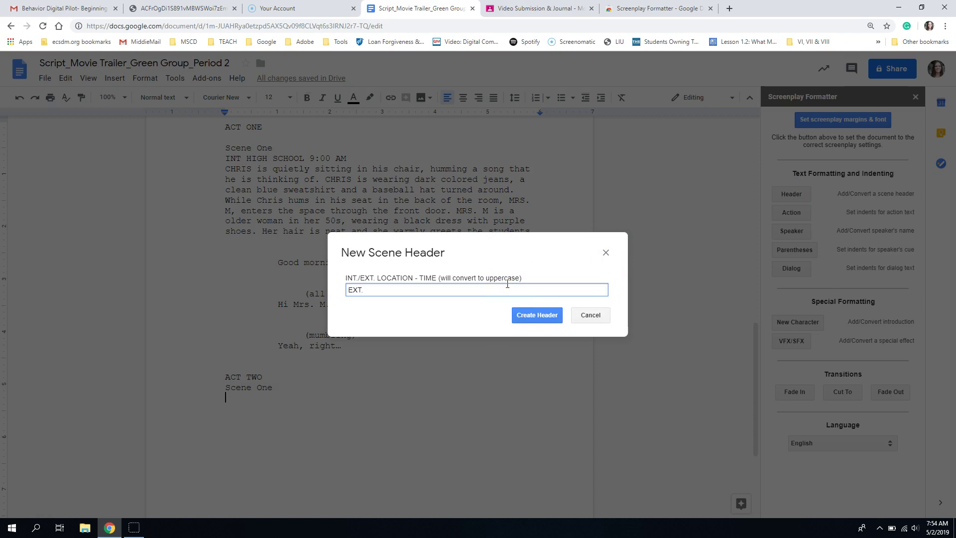
text( School Parking Lot  2:00pm)
click(537, 315)
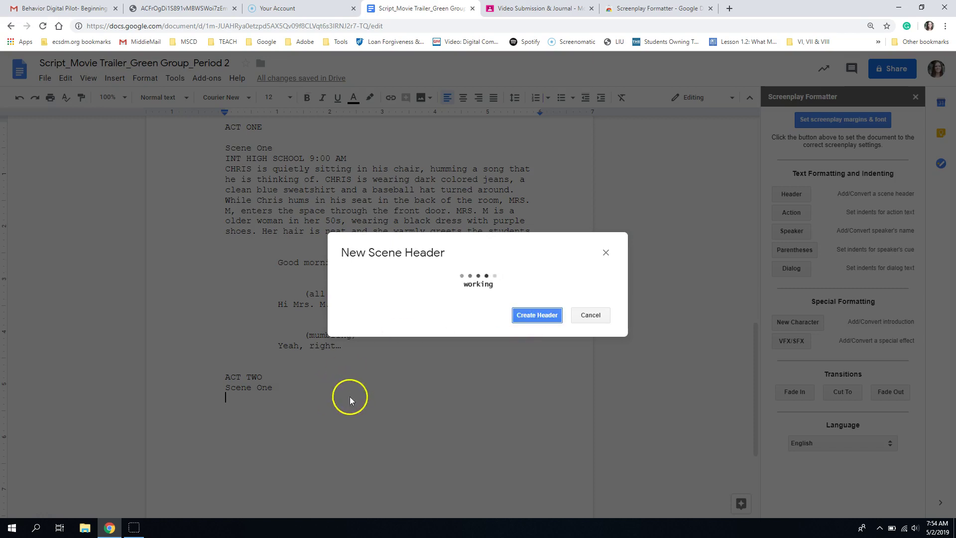
key(Return)
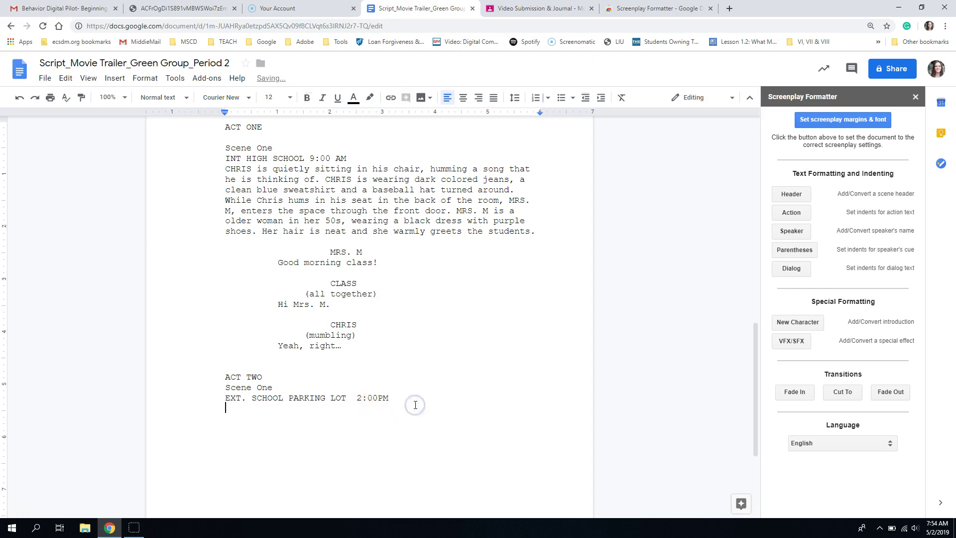
click(792, 214)
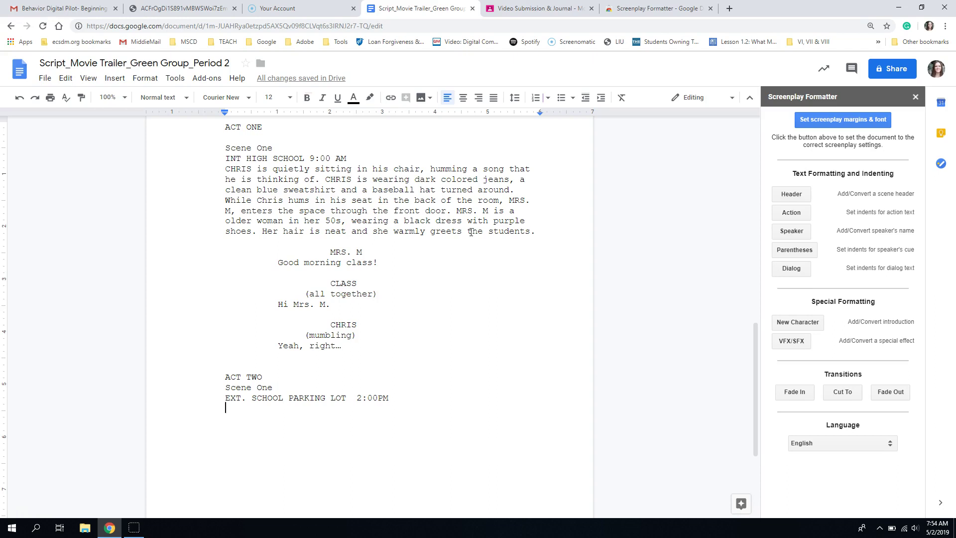
scroll(335, 188, up, 10)
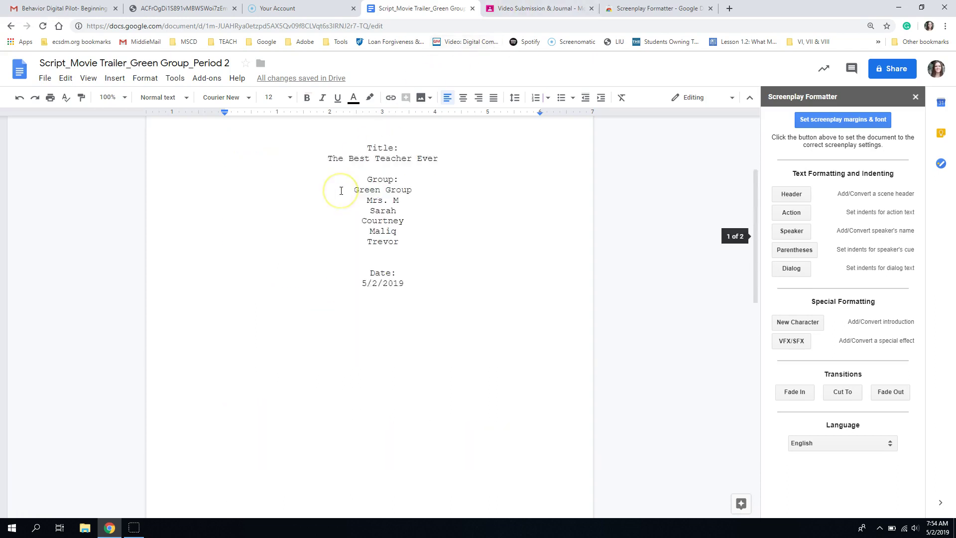
scroll(338, 190, down, 10)
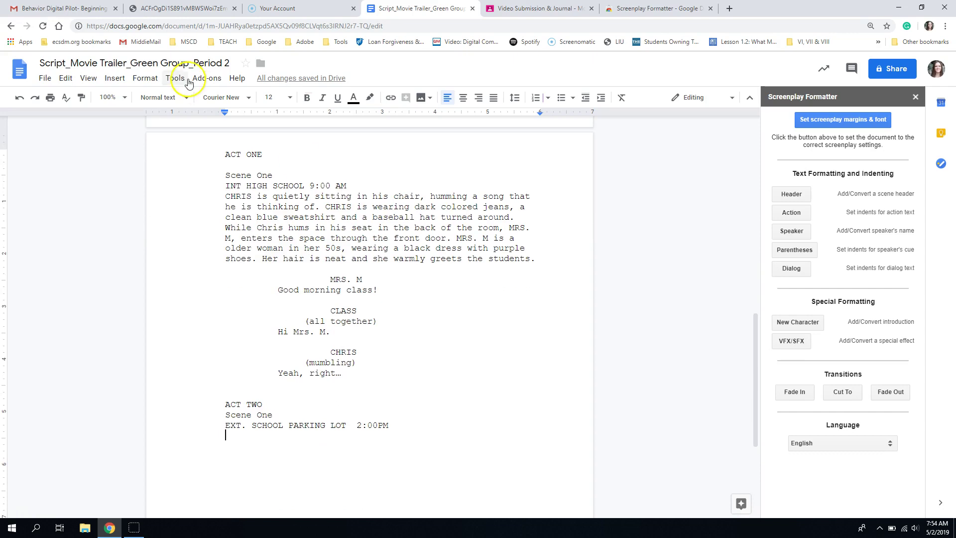